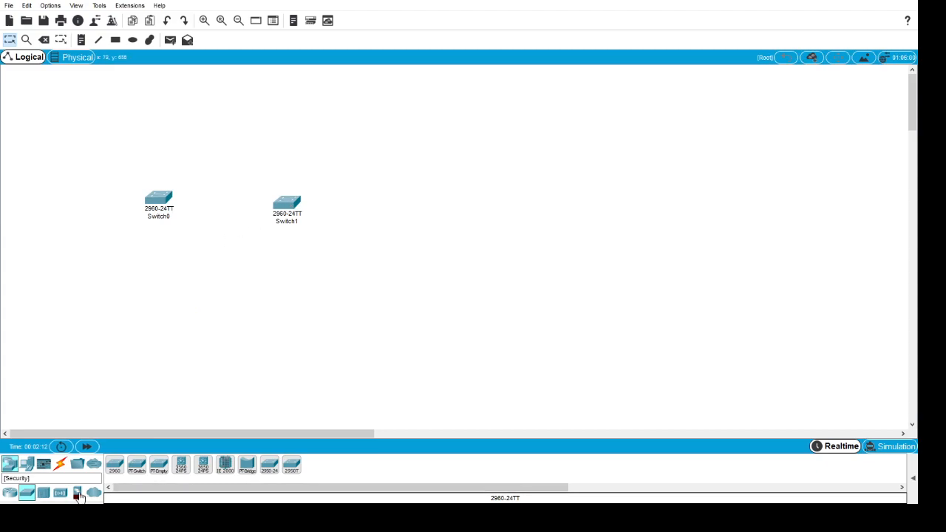
- Place two PCs below the switches and one server above and to the left of Switch0
click(25, 465)
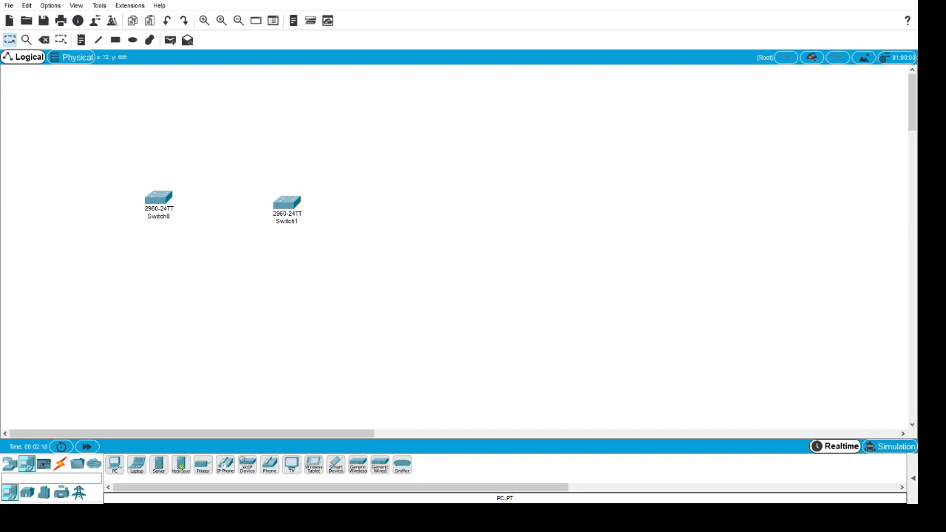
drag(111, 473, 101, 321)
drag(113, 466, 291, 343)
drag(159, 464, 55, 137)
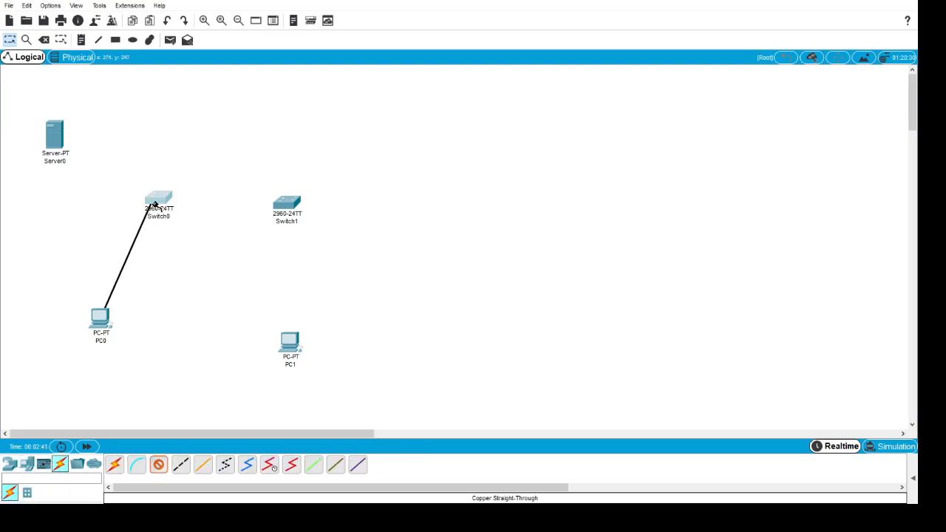
- Connect PC0 to Switch0 and PC1 to Switch1 with copper straight-through cables
click(156, 205)
click(157, 471)
click(297, 347)
click(319, 391)
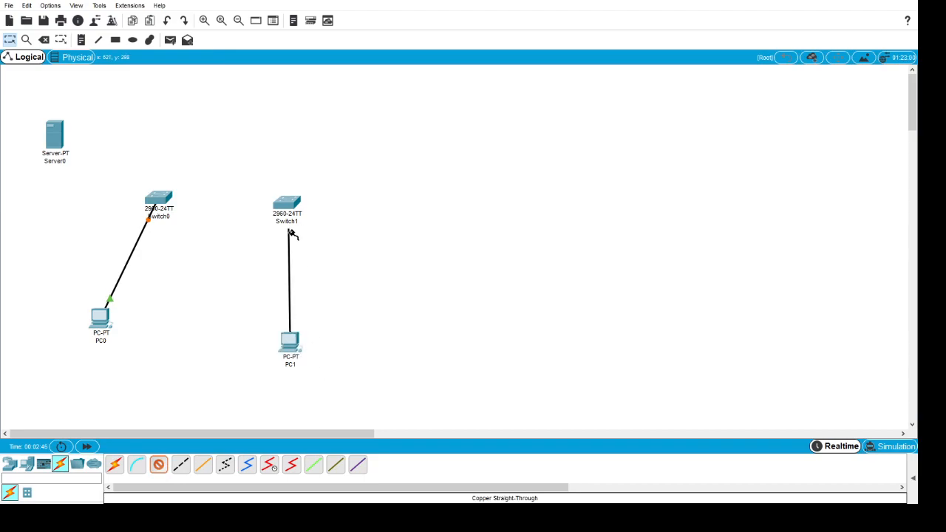
click(289, 205)
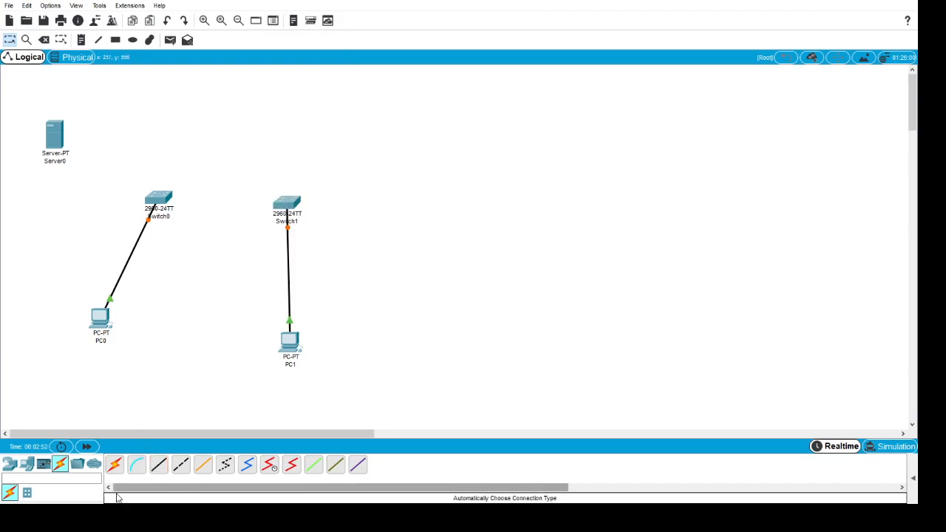
- Link Switch0 and Switch1 with two copper straight-through cables and align the two switches horizontally
click(158, 466)
click(161, 197)
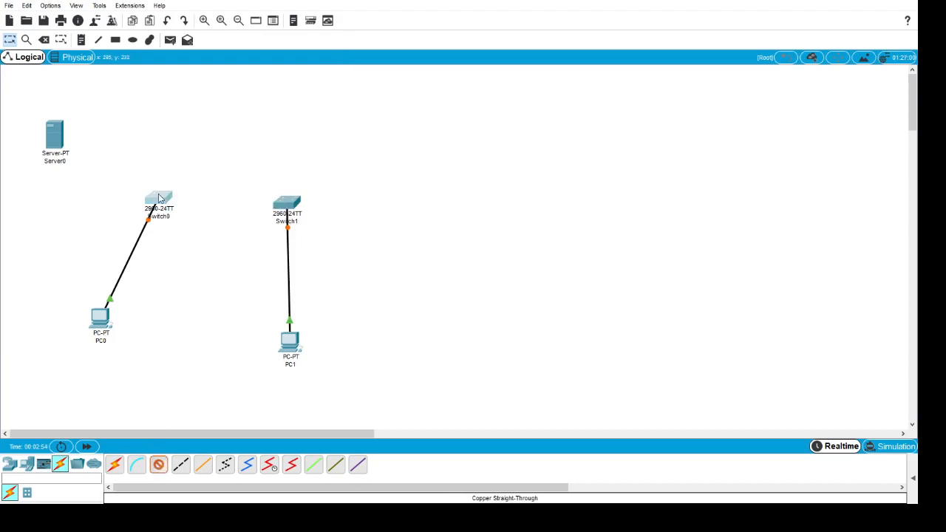
click(283, 204)
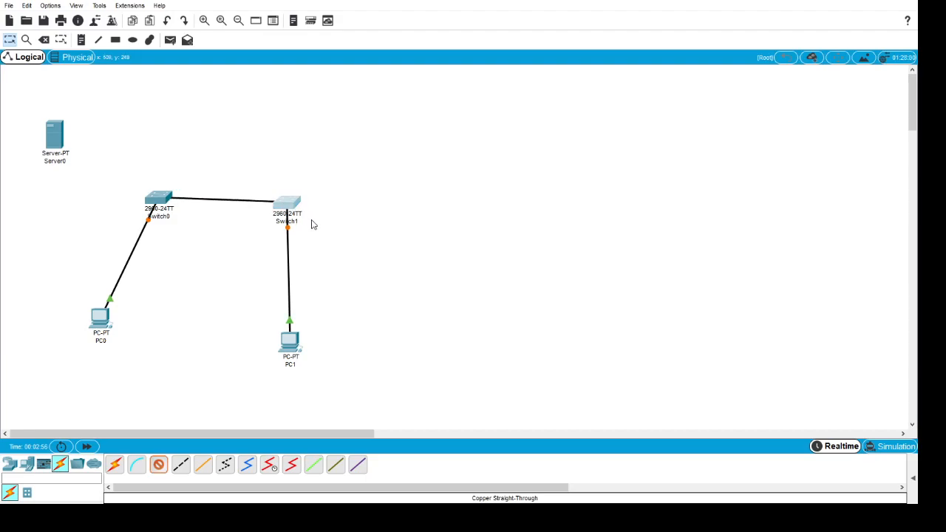
click(158, 466)
click(153, 199)
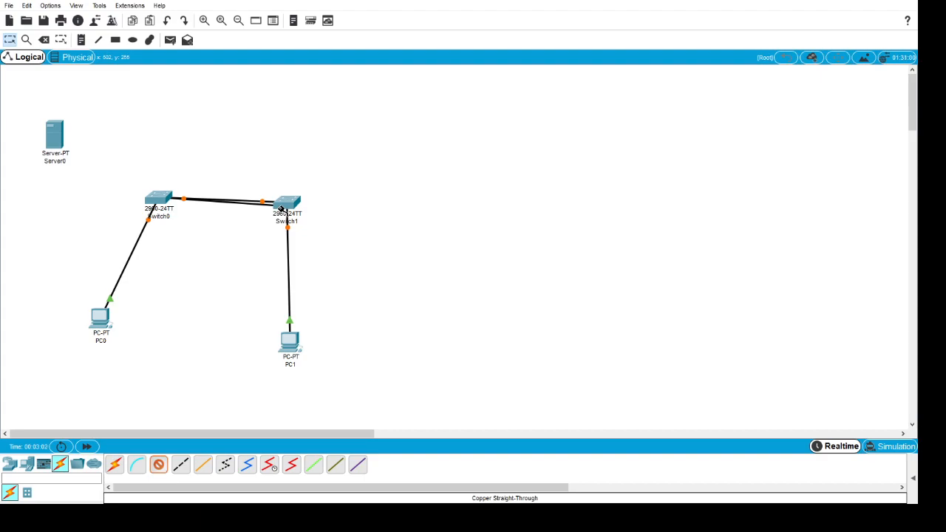
click(284, 207)
drag(291, 205, 296, 200)
drag(170, 194, 170, 194)
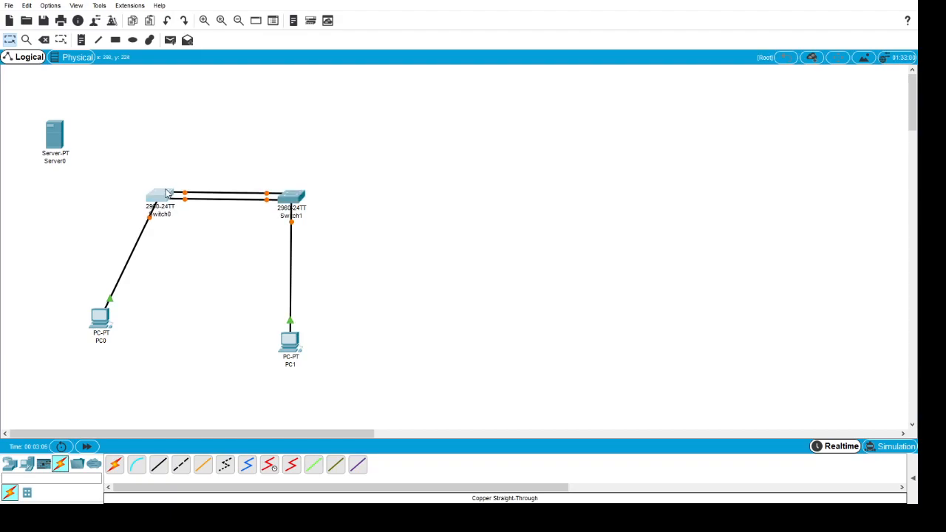
- Connect Server0 to Switch0 with a copper straight-through cable
click(157, 465)
click(69, 145)
click(158, 198)
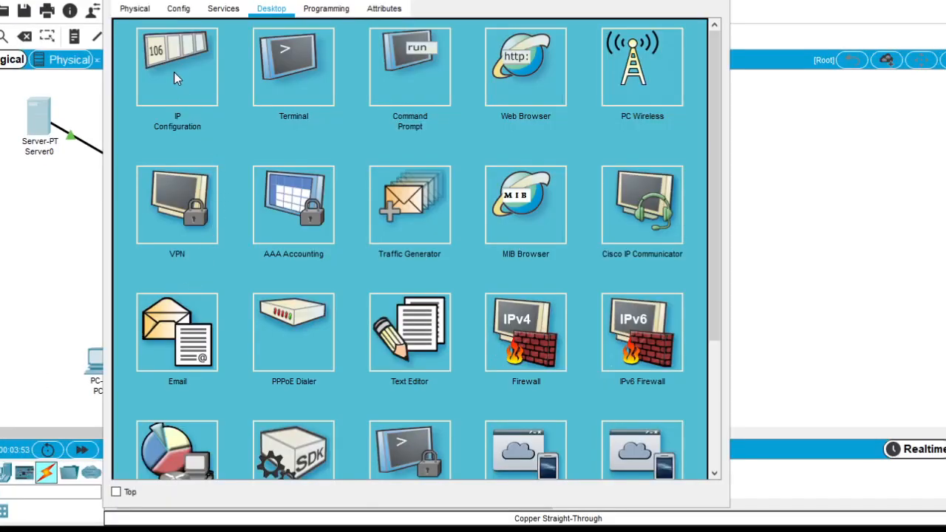
- Assign Server0 the static IP address 192.168.10.10 with subnet mask 255.255.255.0
click(174, 72)
click(374, 93)
text(192.168.10.)
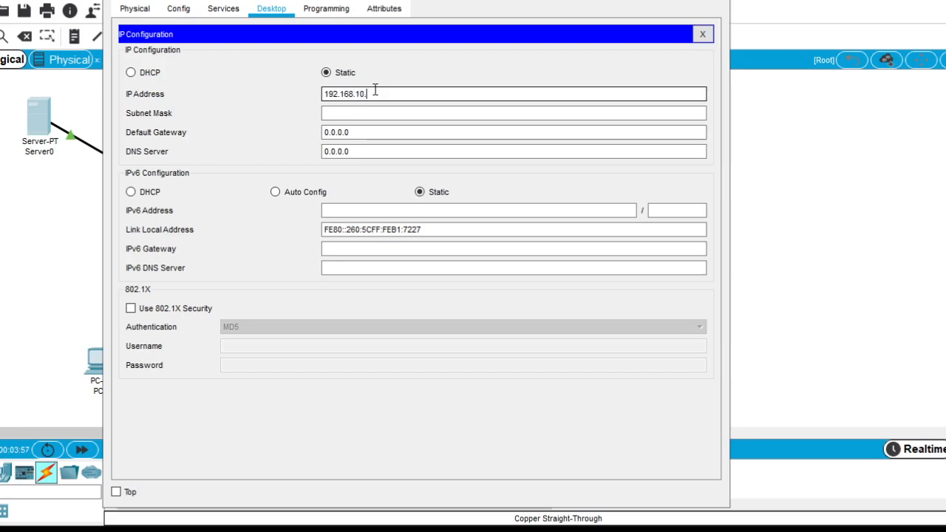
text(10)
key(Tab)
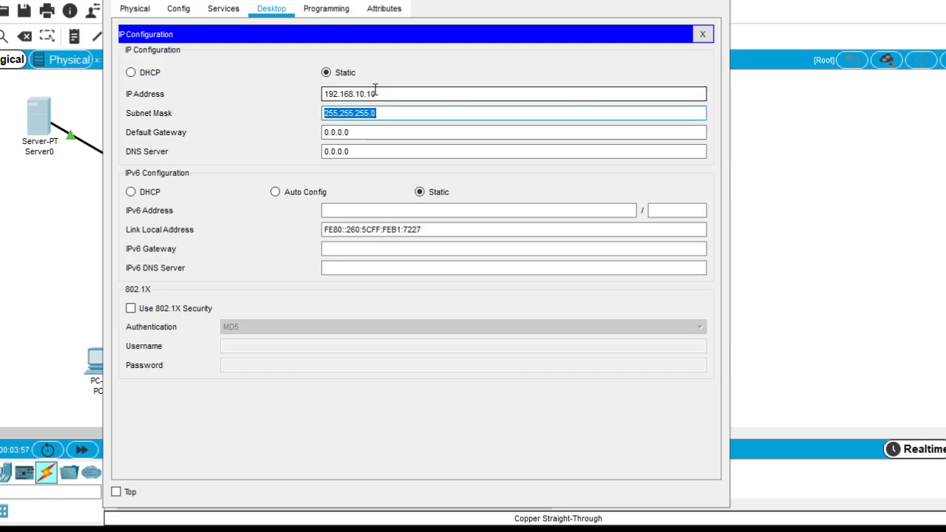
- Turn on Server0's DHCP service and save serverPool with start address 192.168.10.50 and a maximum of 100 users
click(215, 9)
click(170, 63)
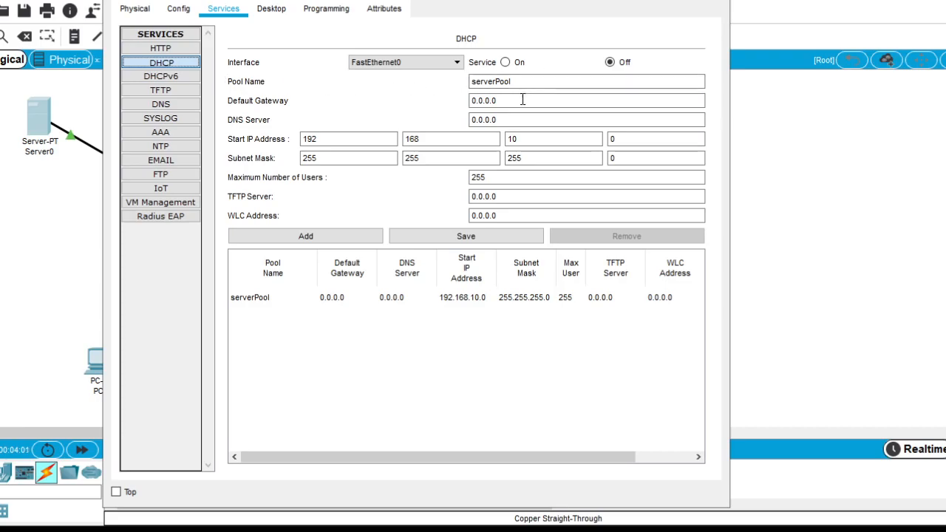
drag(627, 139, 591, 141)
key(BackSpace)
text(50)
key(Tab)
key(Tab)
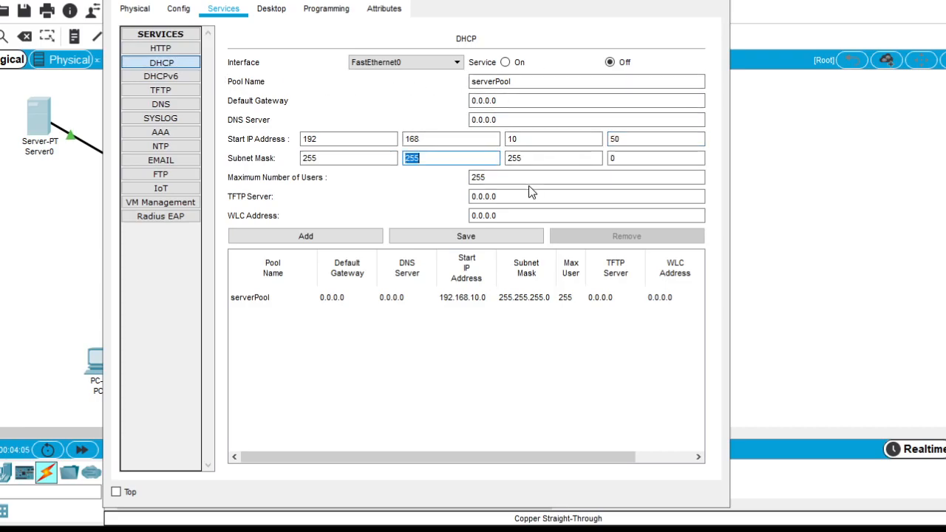
double_click(507, 177)
text(100)
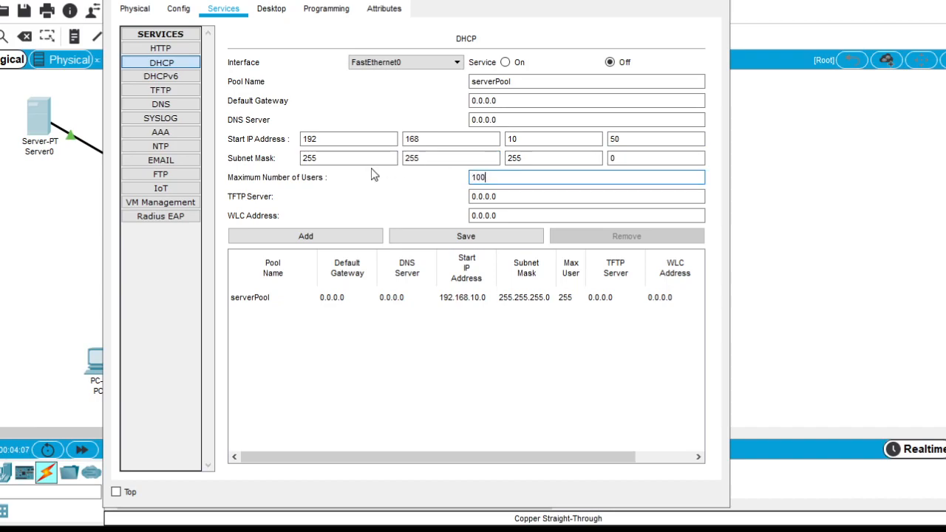
click(508, 64)
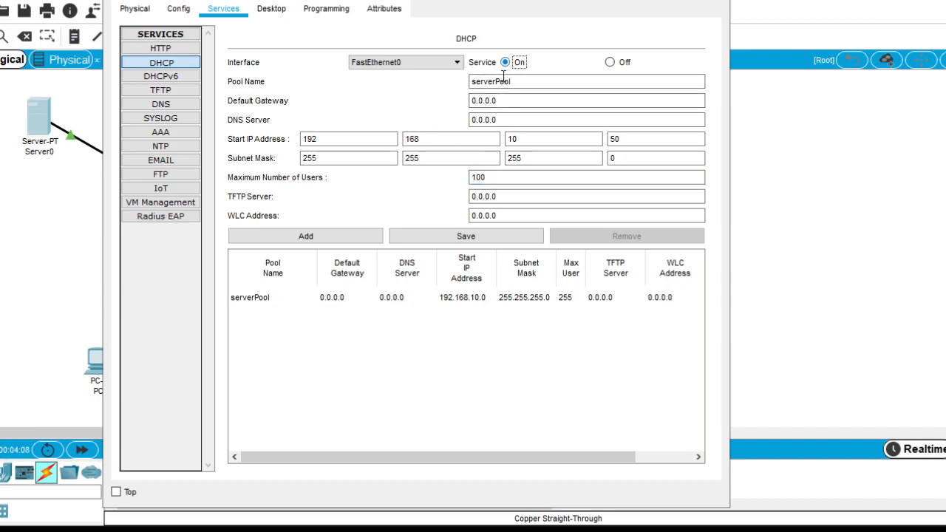
click(465, 237)
click(178, 386)
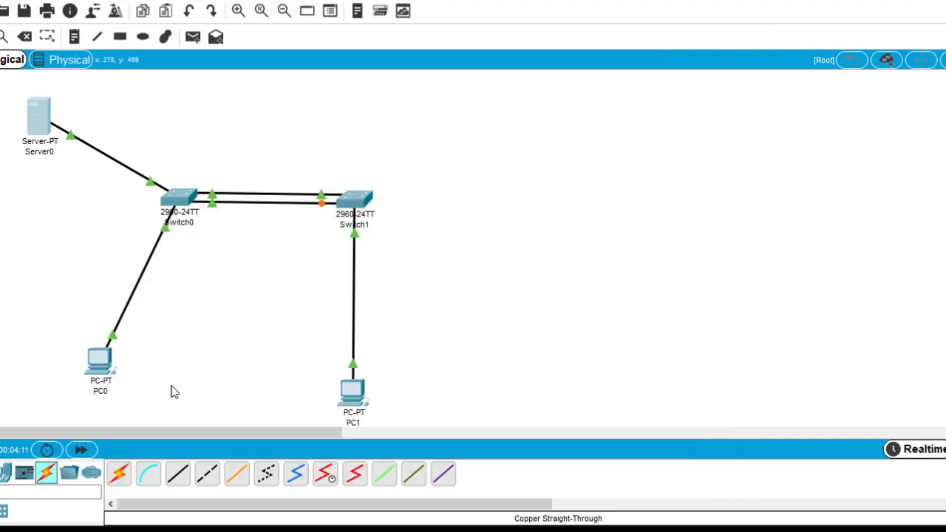
- Switch PC0's IPv4 configuration to DHCP and close its window
click(98, 361)
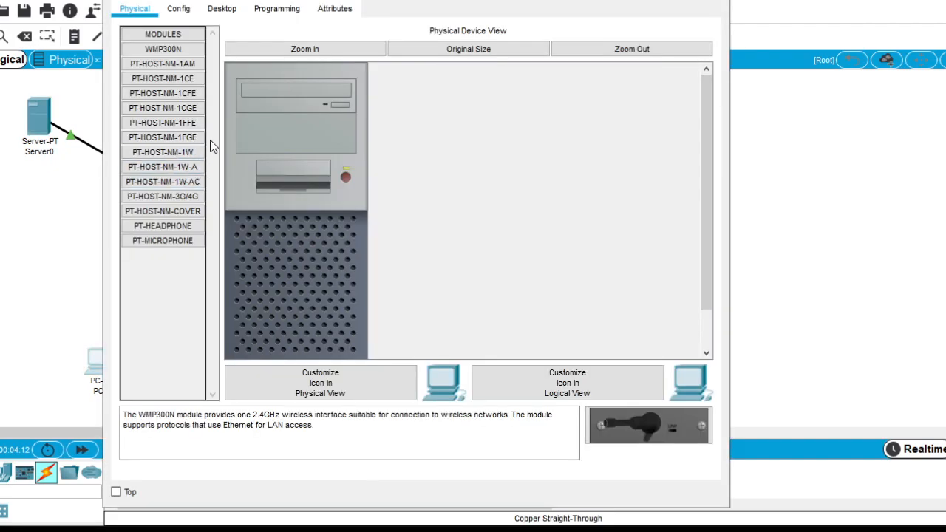
click(222, 9)
click(193, 50)
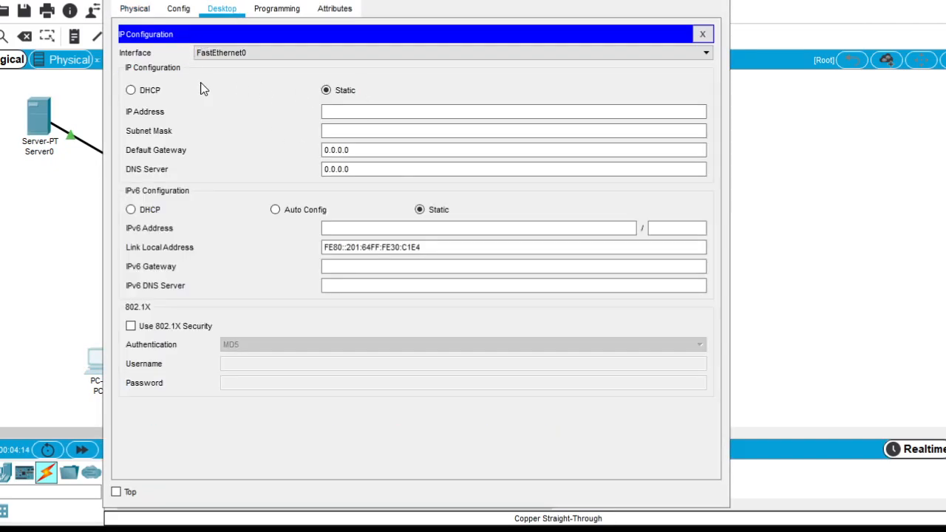
click(137, 92)
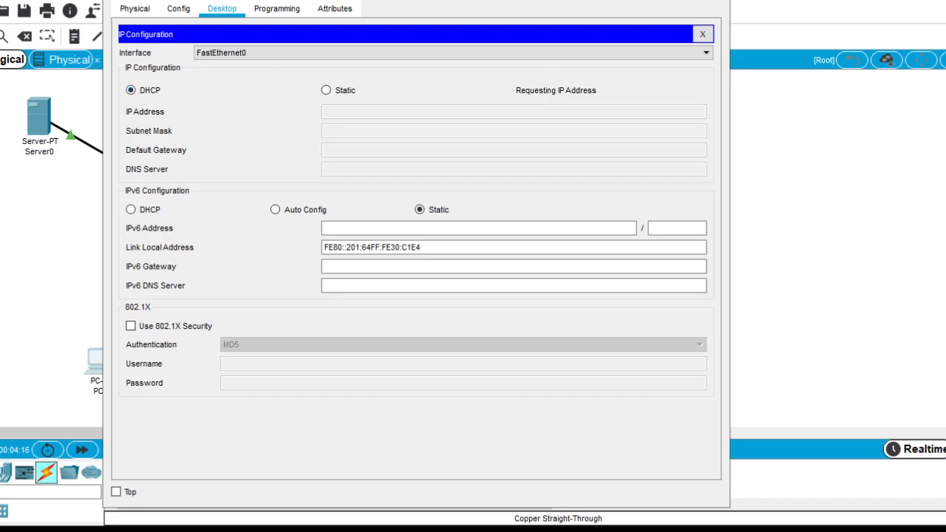
click(715, 2)
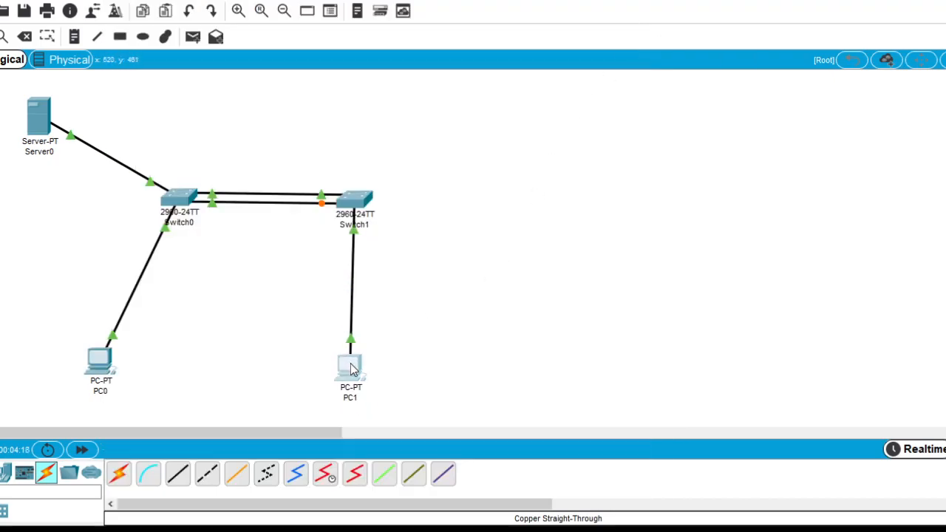
- Switch PC1's IPv4 configuration to DHCP and close its window
click(353, 370)
click(222, 9)
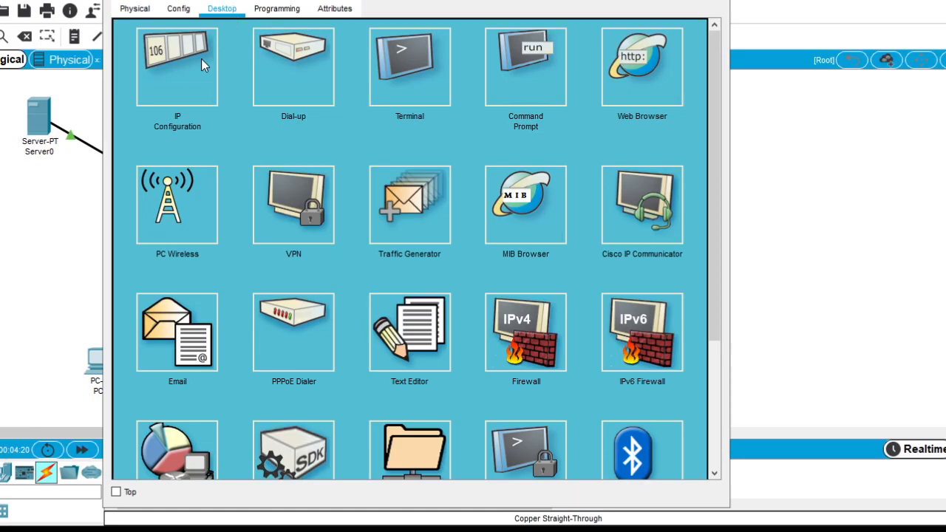
click(202, 55)
click(133, 90)
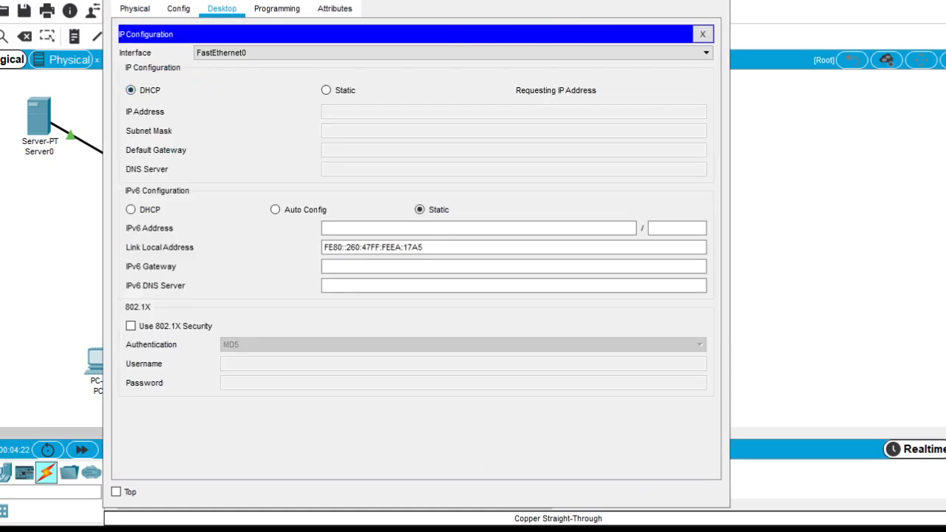
click(740, 5)
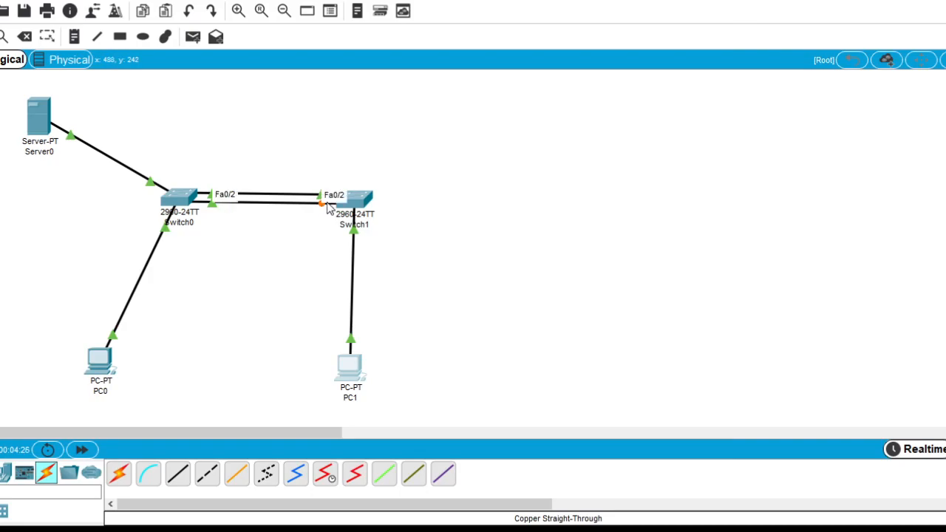
- Open Switch0's command line and enter global configuration mode with en and configure t
click(182, 206)
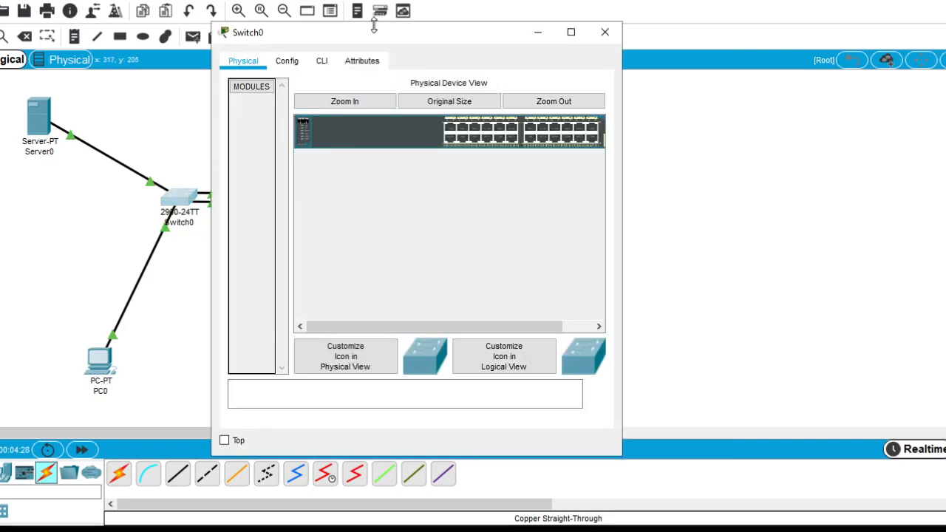
drag(392, 37, 570, 27)
click(509, 49)
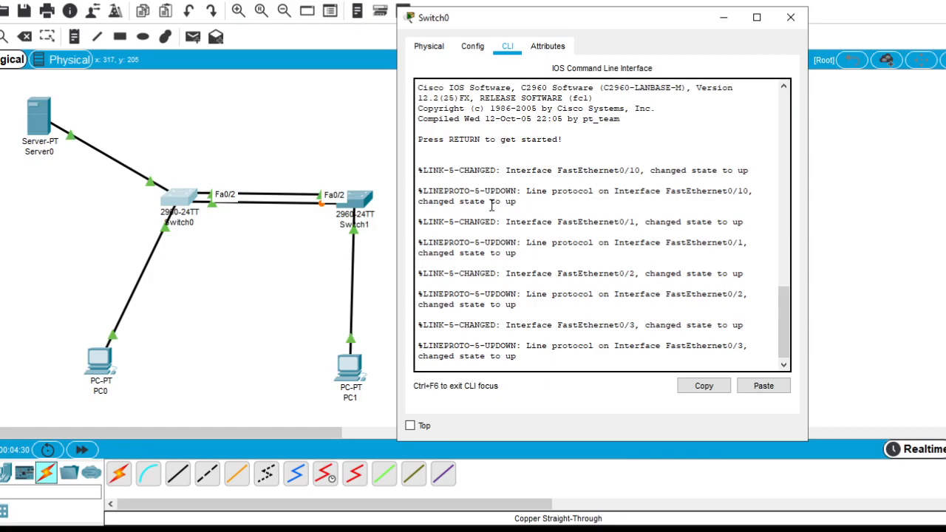
key(Return)
text(en)
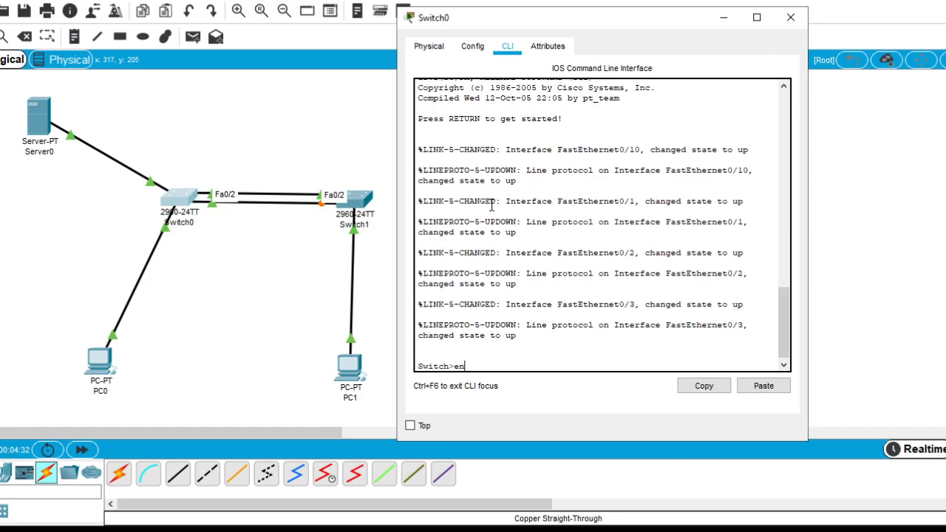
key(Return)
text(cont)
key(Return)
text(conf)
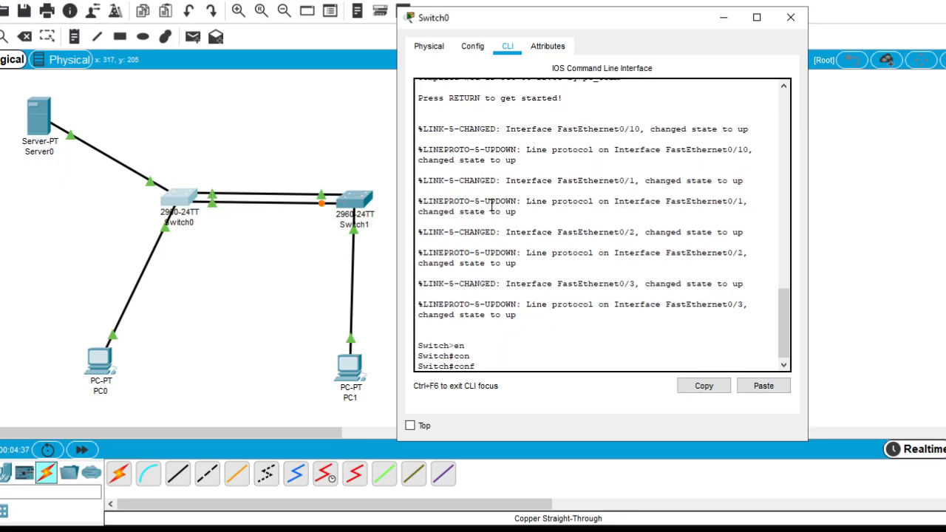
key(Tab)
text(t)
key(Return)
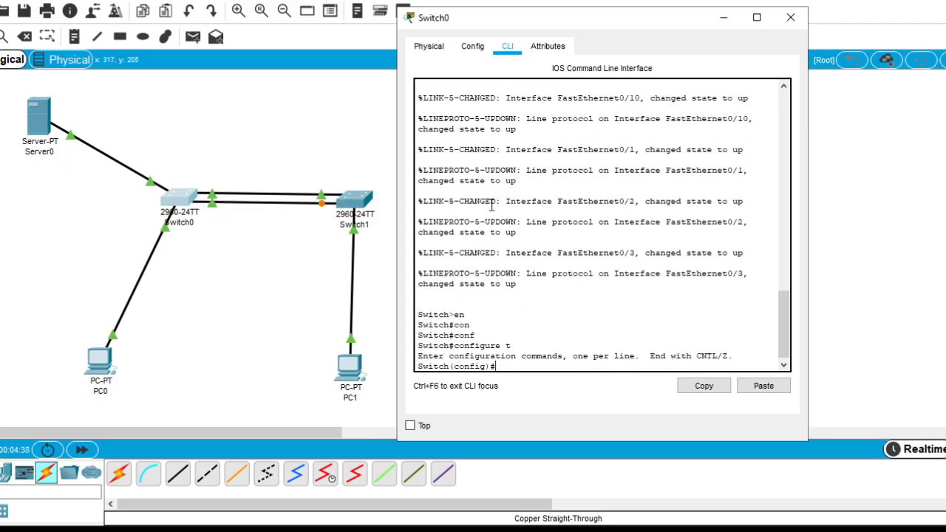
- Enter configuration of Switch0's two inter-switch ports with interface range fastEthernet 0/1-2
text(int)
key(Tab)
text(ran)
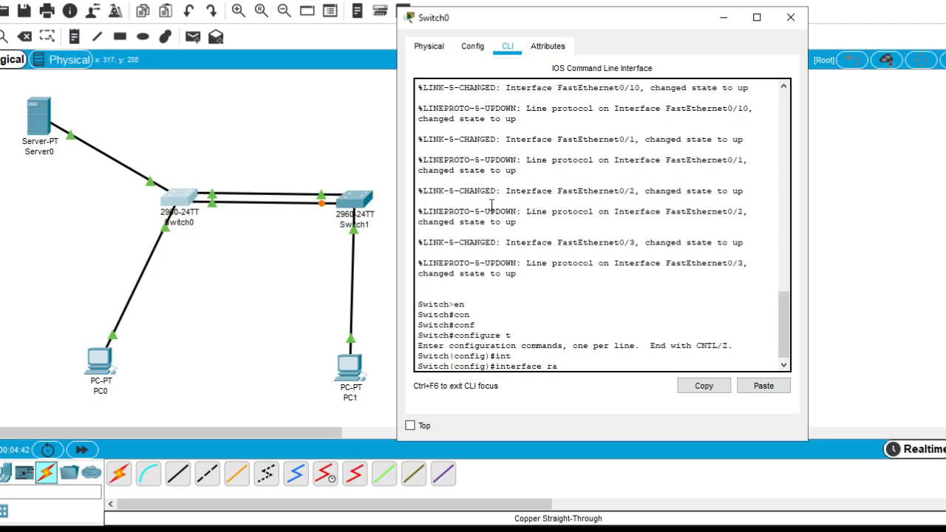
key(Tab)
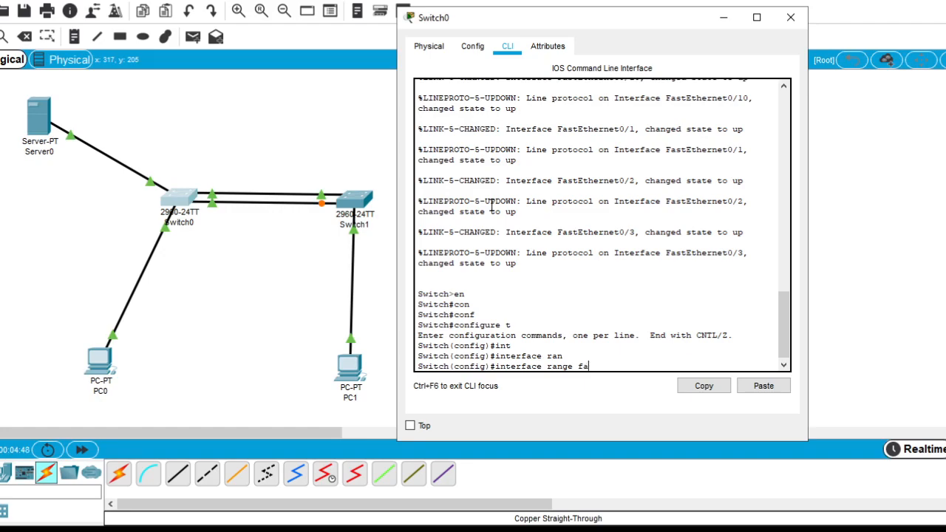
key(Tab)
text(0)
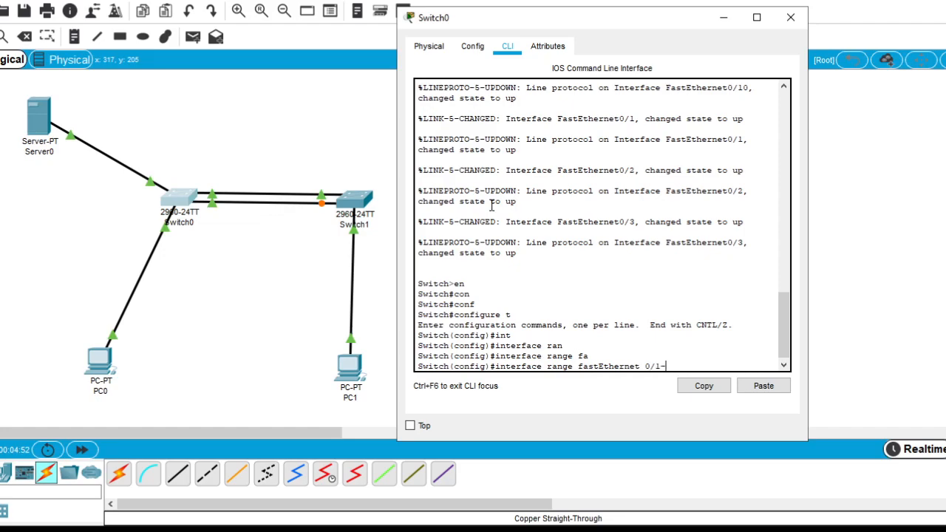
text(/1-2)
key(Return)
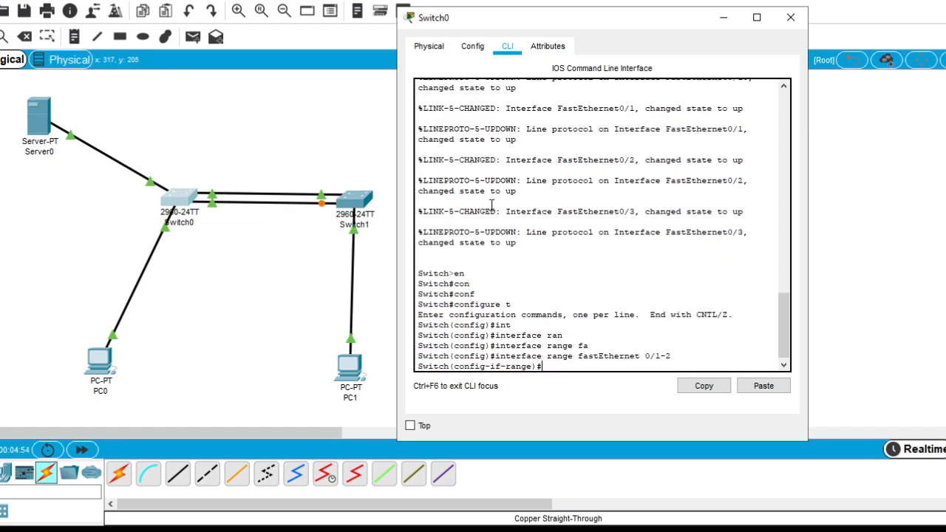
- Assign Switch0's selected ports to an EtherChannel with channel-group 1 mode on, consulting the available modes with ?
text(cha)
key(Tab)
text(n)
key(Tab)
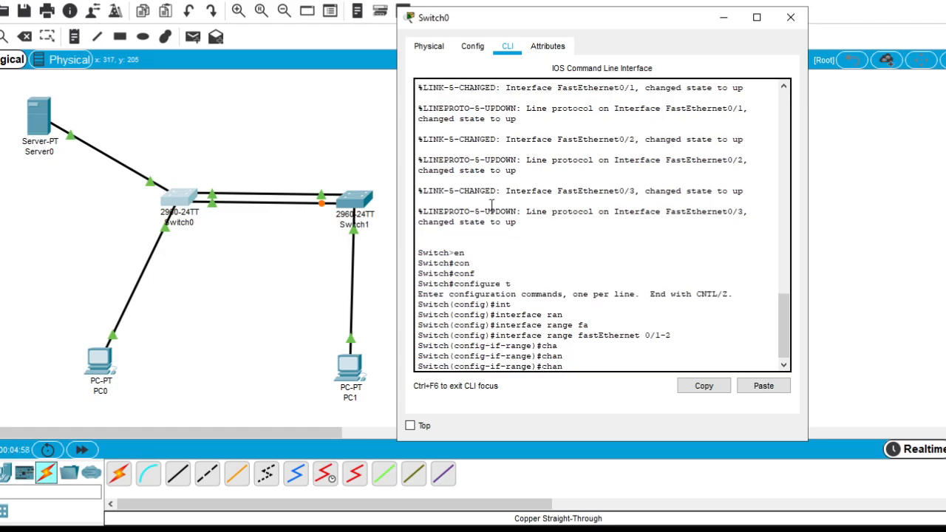
text(n)
key(Tab)
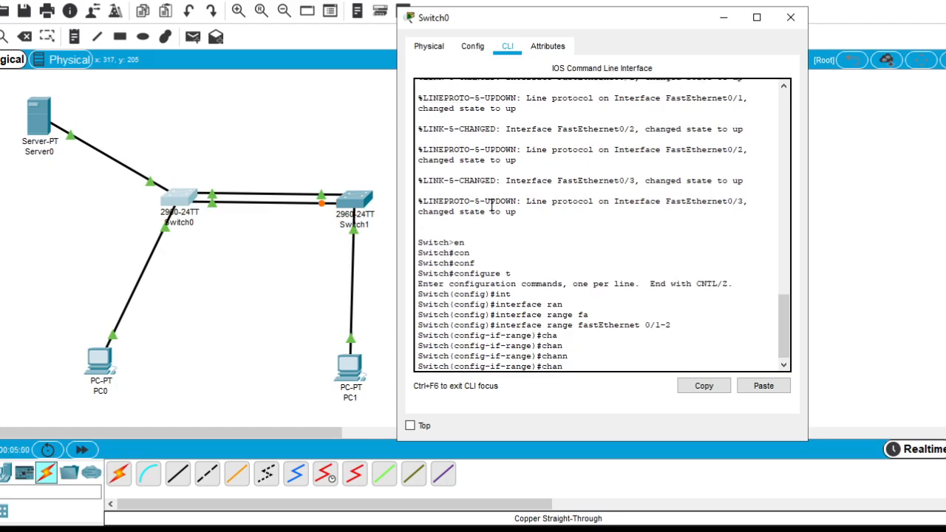
text(el-g)
key(Tab)
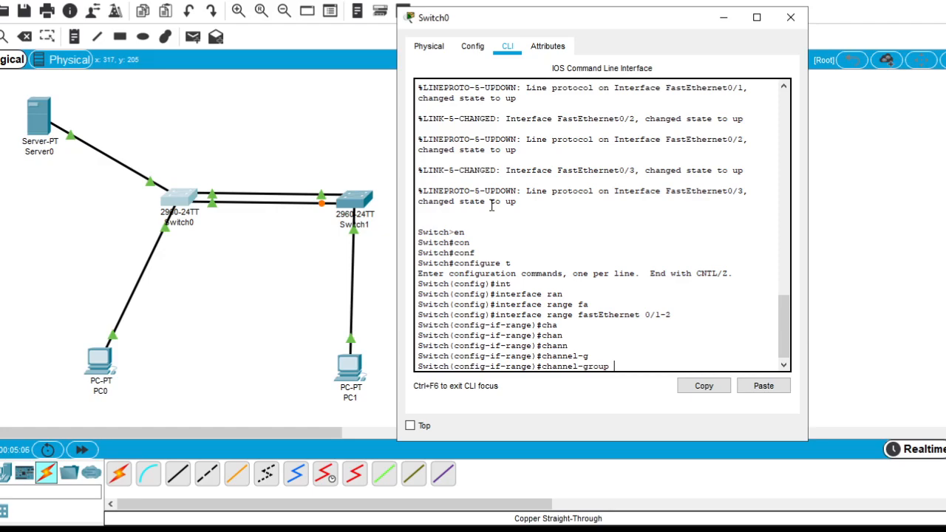
text(1)
text(mode)
key(Tab)
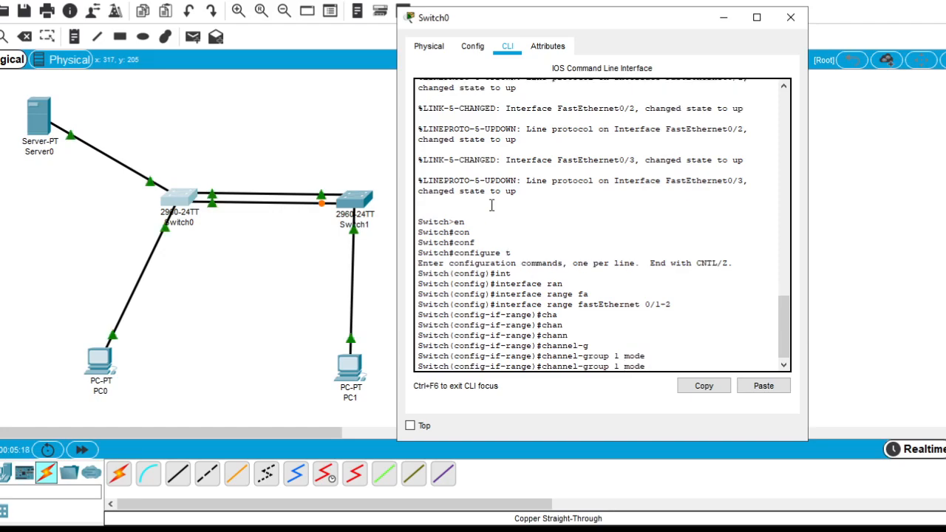
text(?)
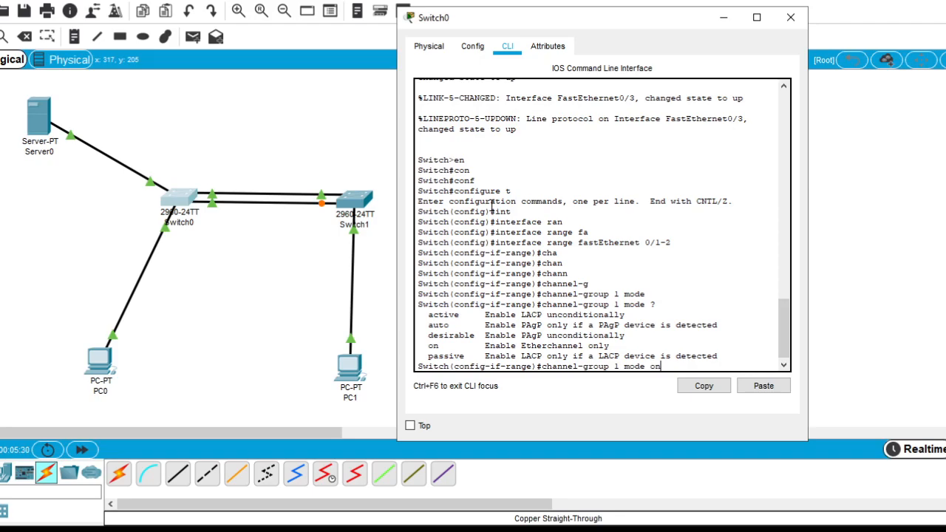
key(Return)
key(Return)
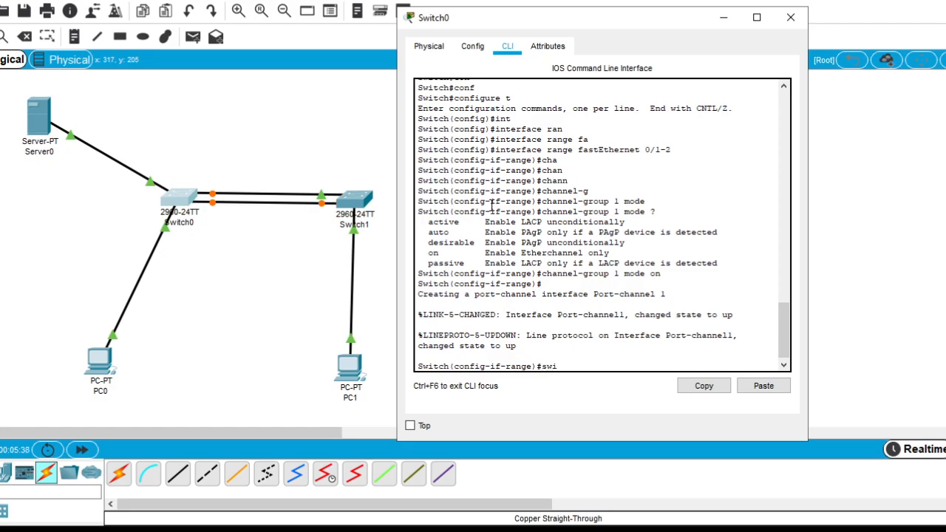
- Make Switch0's FastEthernet 0/1-2 ports trunks with switchport mode trunk
text(swi)
key(Tab)
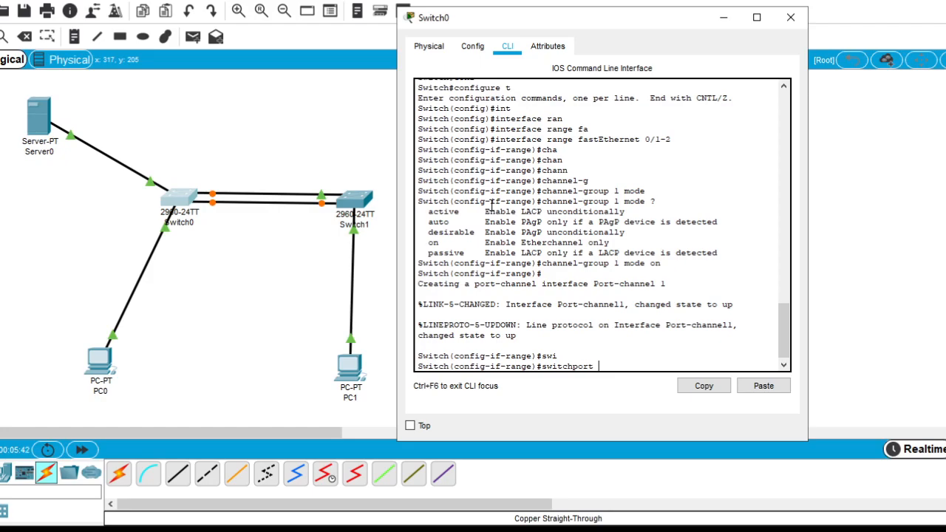
text(mo)
key(Tab)
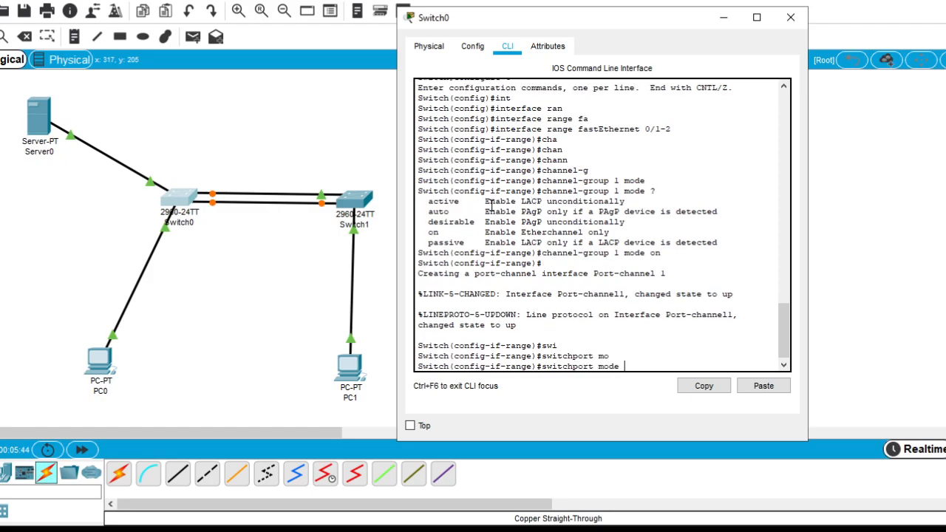
text(tr)
key(Tab)
key(Return)
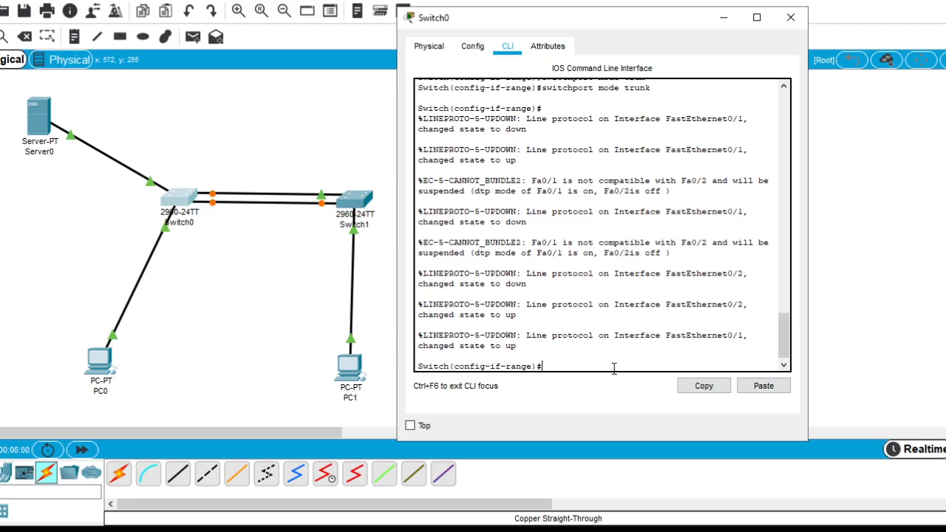
- Exit Switch0's port range and enter its bundle's configuration with interface port-channel 1
text(ex)
key(Tab)
key(Return)
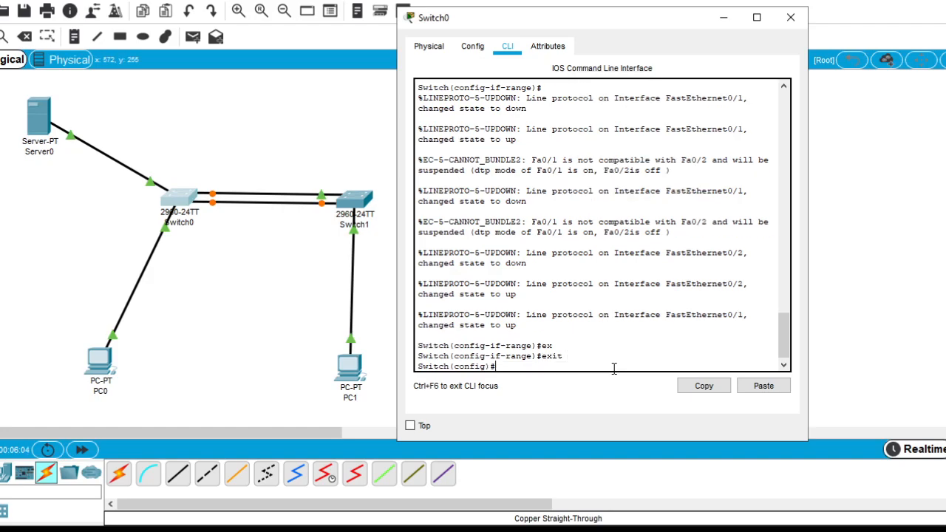
text(in)
key(Tab)
text(port-ch)
key(Tab)
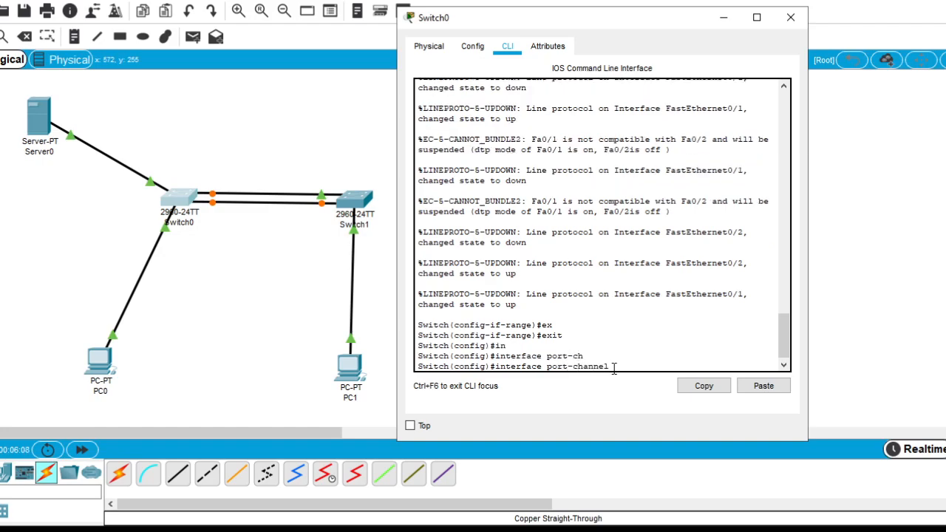
text(1)
key(Return)
- Make Switch0's port-channel 1 a trunk with switchport mode trunk, repeating the command once
text(swi)
key(Tab)
text(o)
key(Tab)
text(tr)
key(Tab)
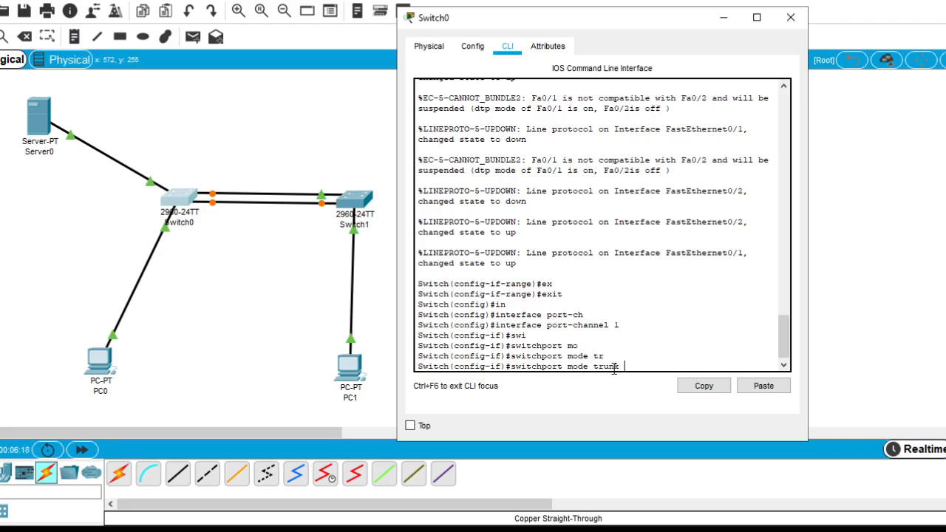
key(Return)
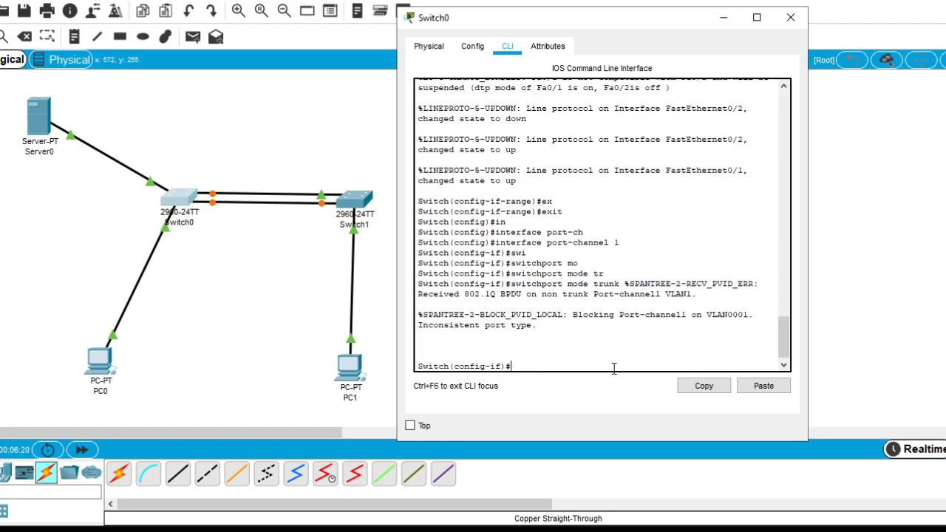
key(Return)
key(Up)
key(Return)
- Exit interface configuration on Switch0 and close its window
text(exi)
key(Tab)
key(Return)
key(Return)
key(Return)
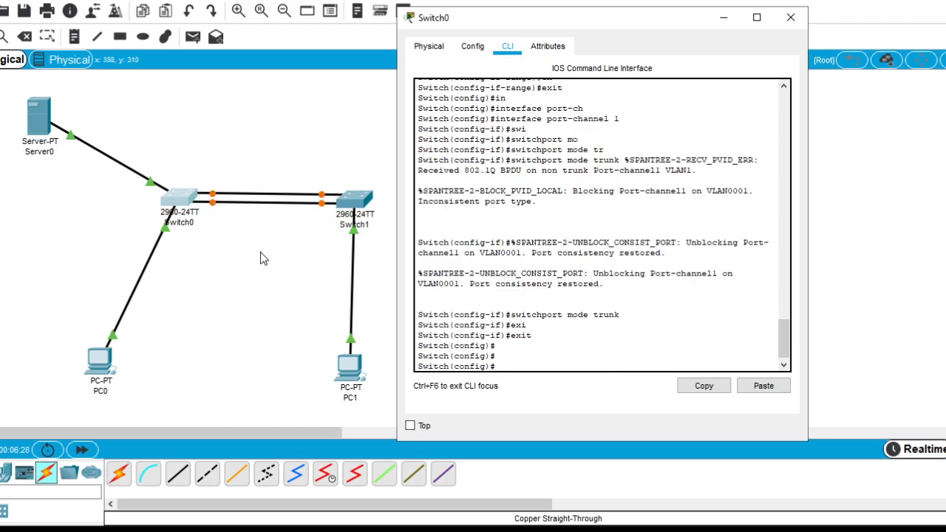
click(790, 17)
- Open Switch1's command line and enter global configuration mode with enable and configure t
click(367, 210)
drag(310, 32, 516, 21)
click(534, 52)
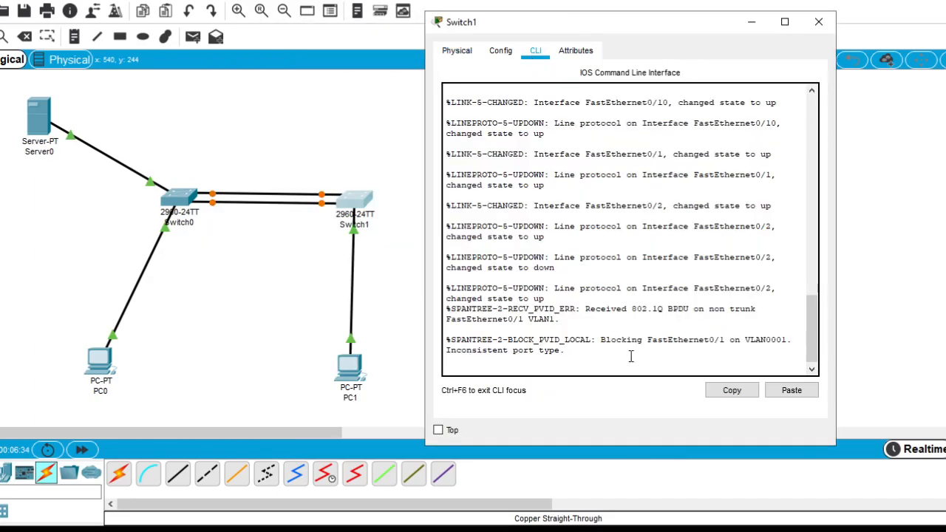
key(Return)
text(en)
key(Tab)
key(Return)
text(conf)
key(Tab)
text(t)
key(Return)
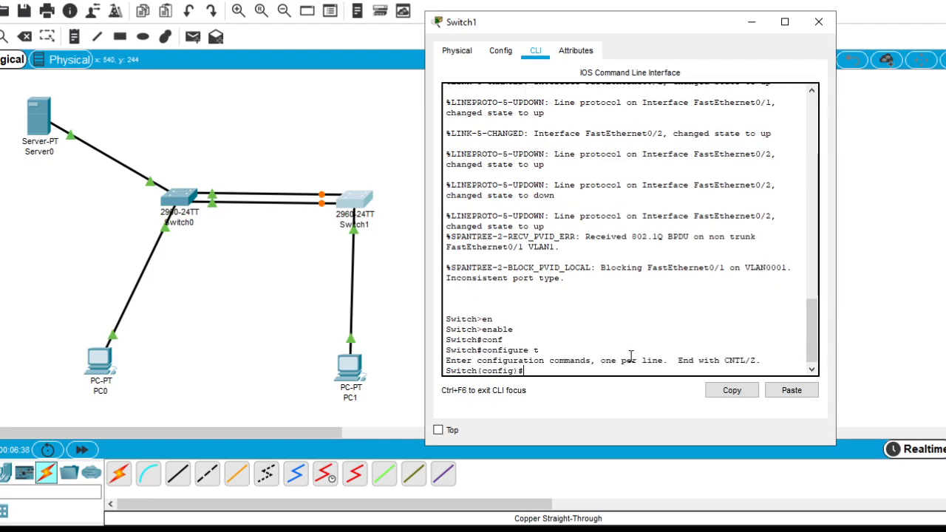
- Enter configuration of Switch1's two inter-switch ports with interface range fastEthernet 0/1-2
text(in)
key(Tab)
text(f)
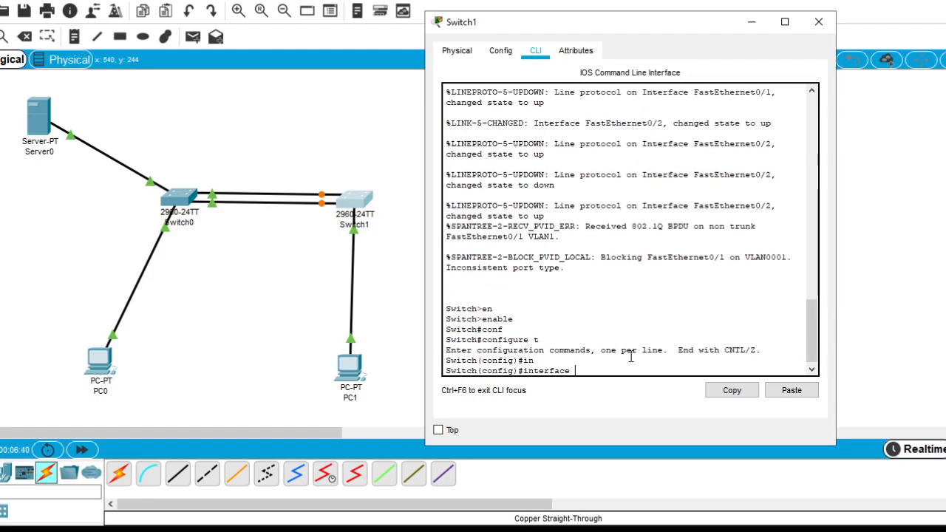
key(Tab)
text(f)
key(Tab)
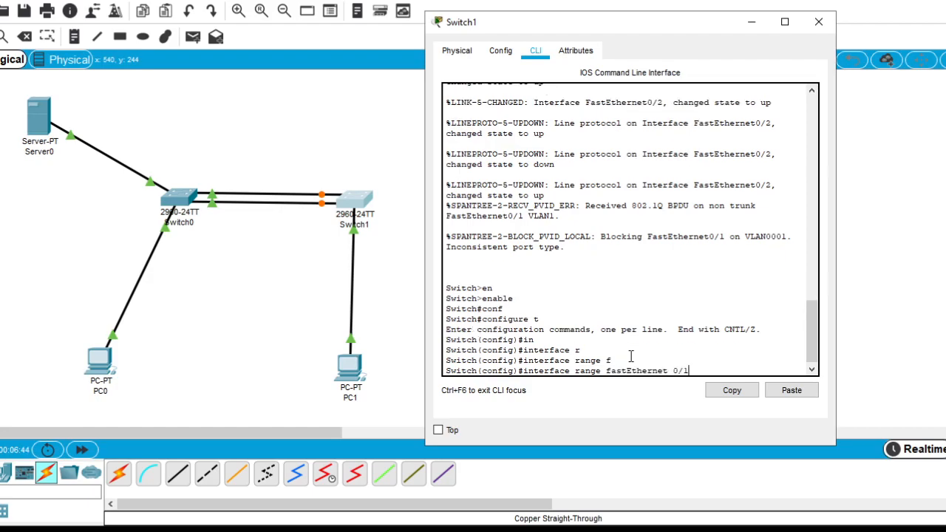
text(0/1-2)
key(Return)
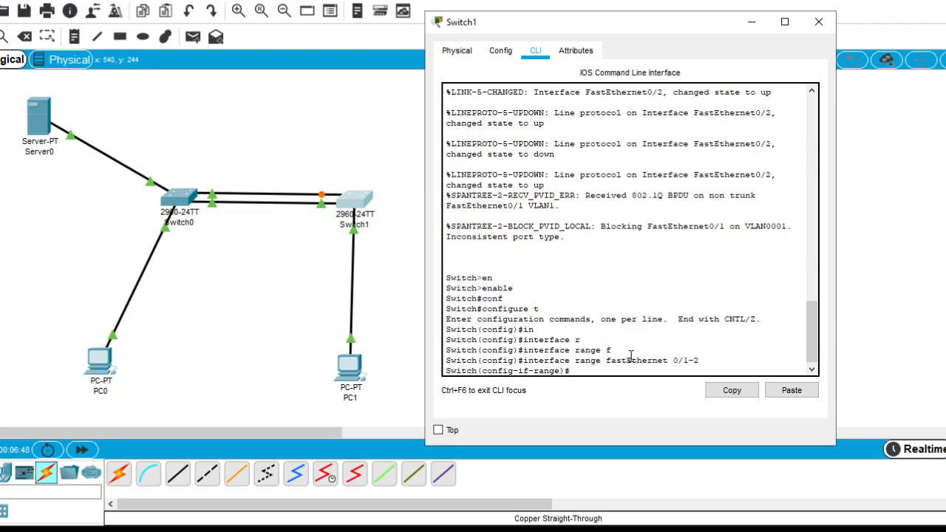
- Assign Switch1's selected ports to an EtherChannel with channel-group 1 mode on
text(channel-gr)
key(Tab)
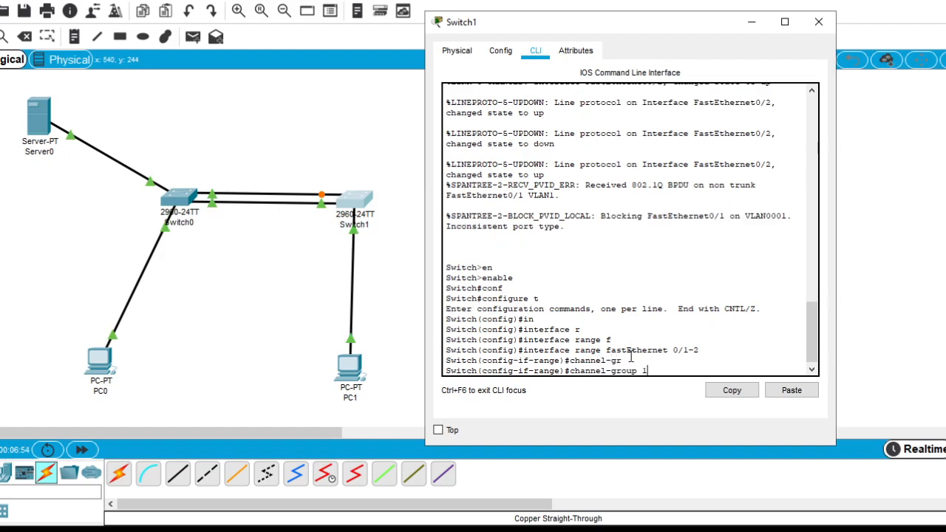
text(1 mod)
key(Tab)
text(p,)
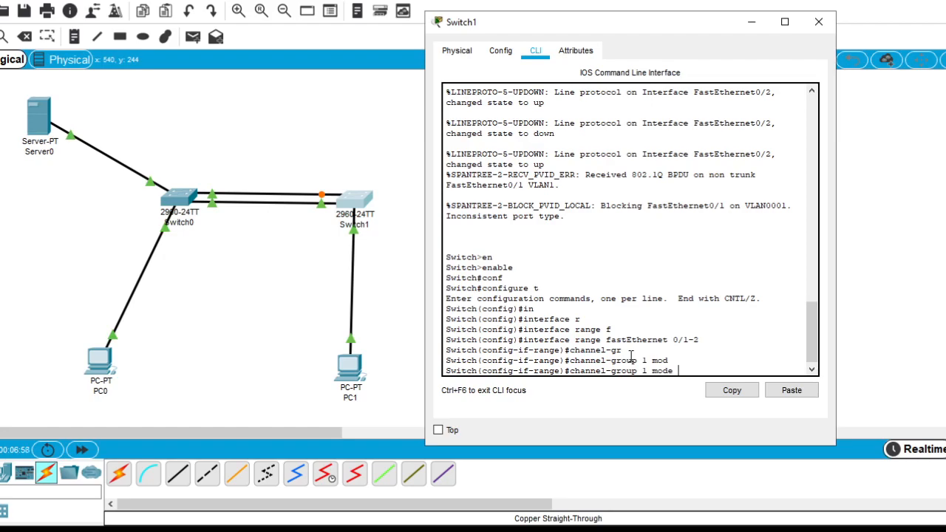
text(n)
key(Return)
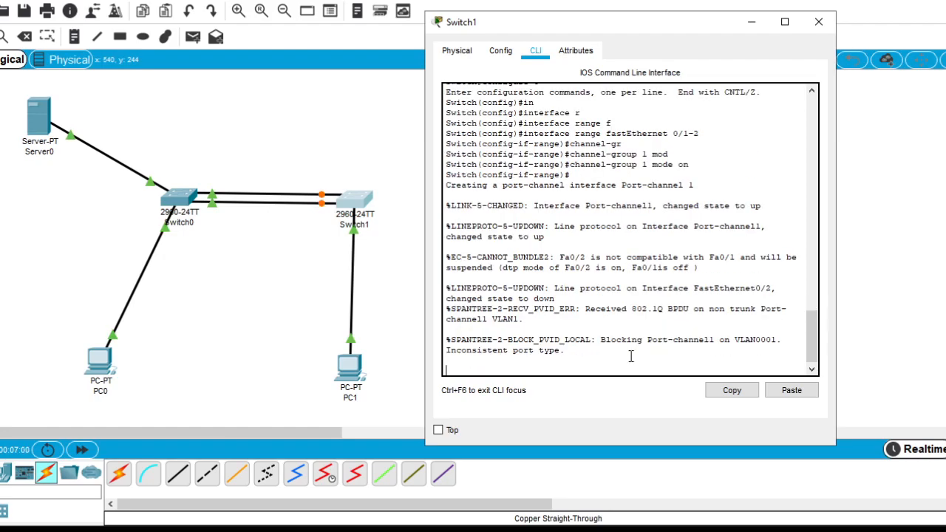
- Make Switch1's FastEthernet 0/1-2 ports trunks with switchport mode trunk
text(sw)
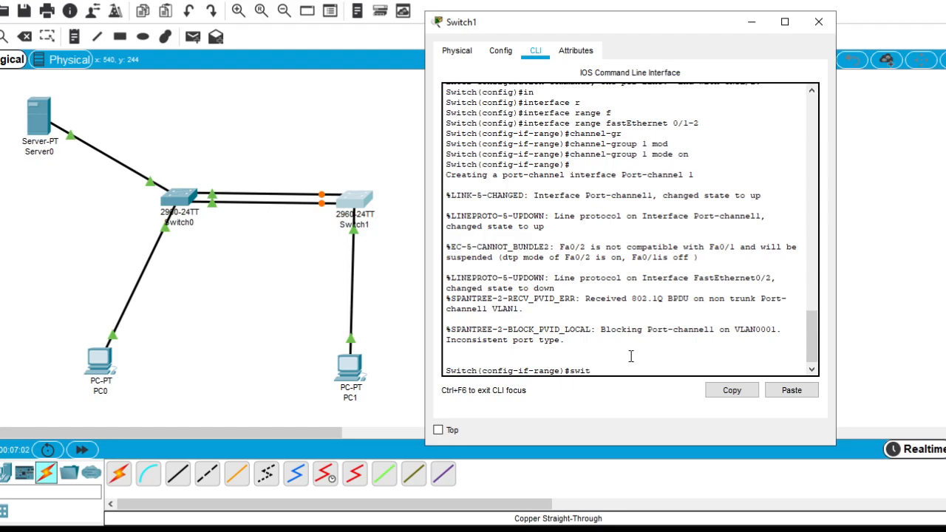
text(it)
key(Tab)
text(mod)
key(Tab)
text(tr)
key(Tab)
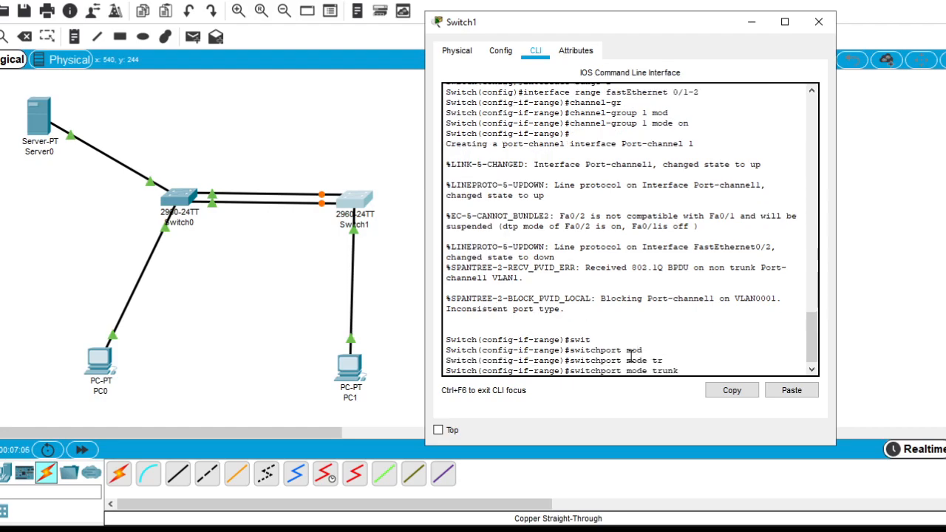
key(Return)
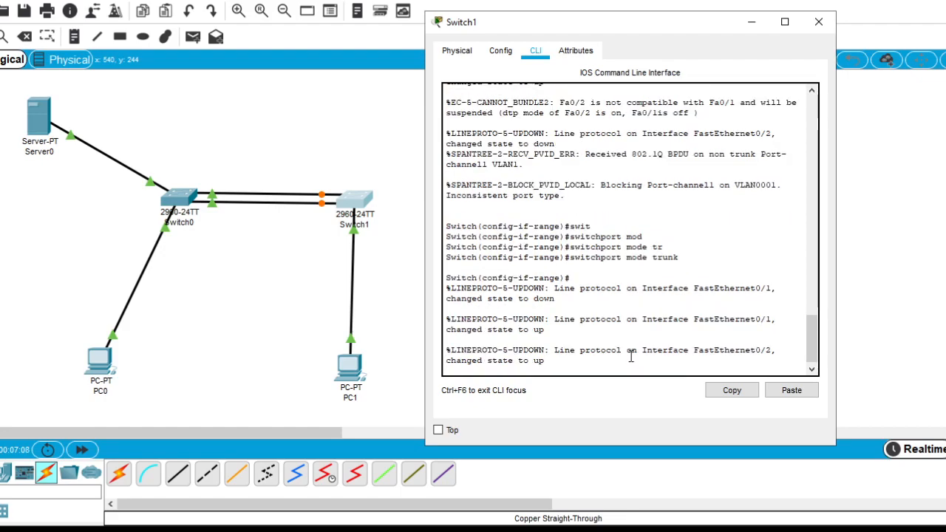
- Exit Switch1's port range and enter its bundle's configuration with interface port-channel 1
text(ex)
key(Tab)
key(Return)
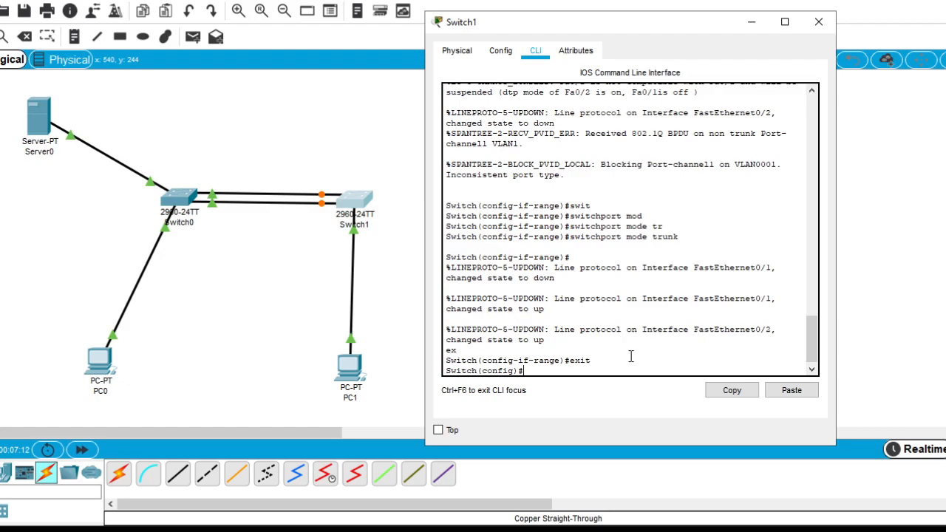
text(int)
key(Tab)
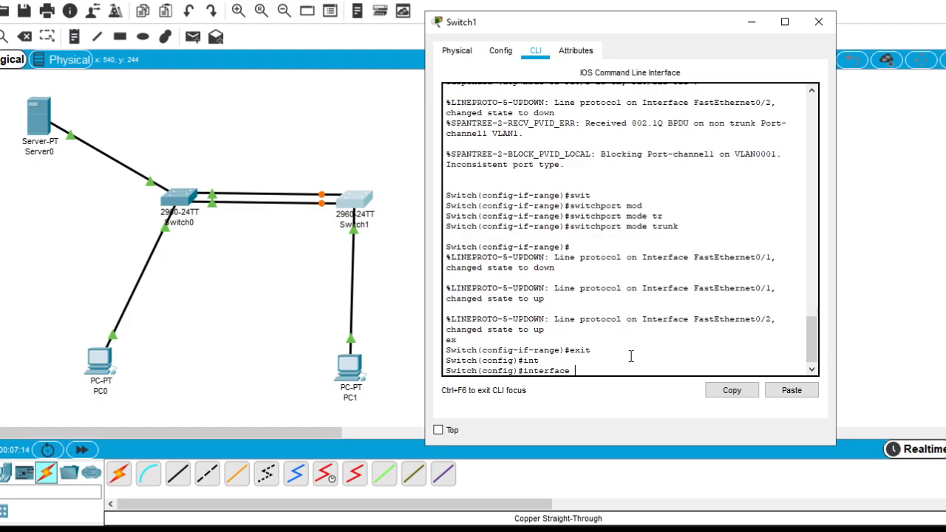
text(port-c)
key(Tab)
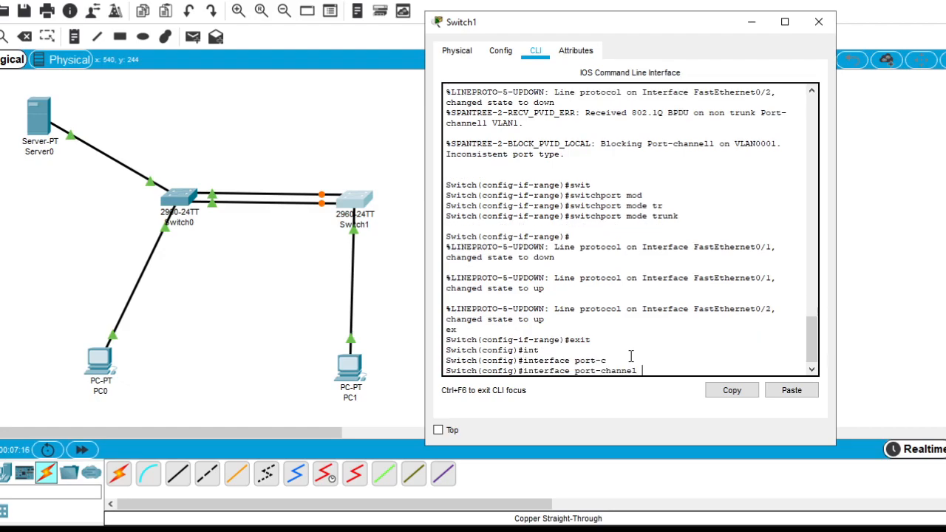
text(1)
key(Return)
- Make Switch1's port-channel 1 a trunk with switchport mode trunk
text(sw)
key(Tab)
text(mo)
key(Tab)
text(t)
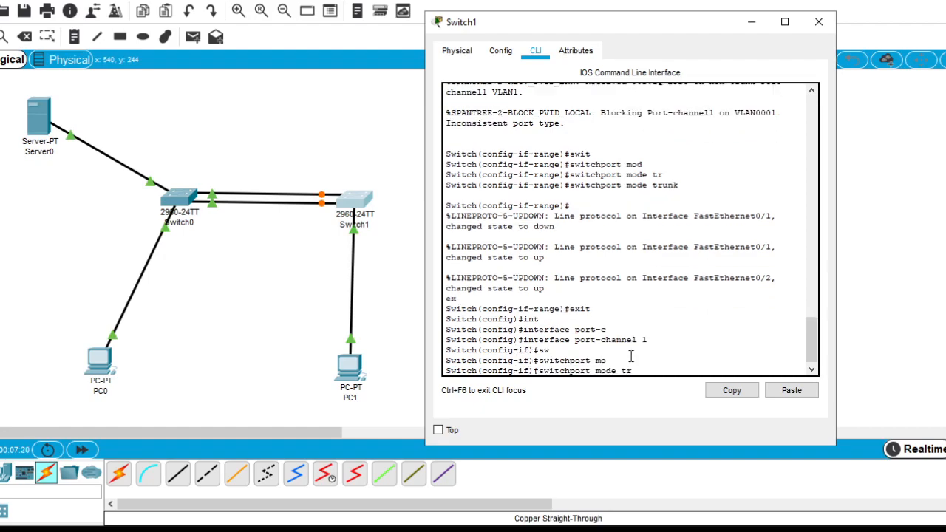
text(r)
key(Tab)
key(Return)
- Exit interface and global configuration on Switch1 to return to privileged mode
text(exit)
key(Tab)
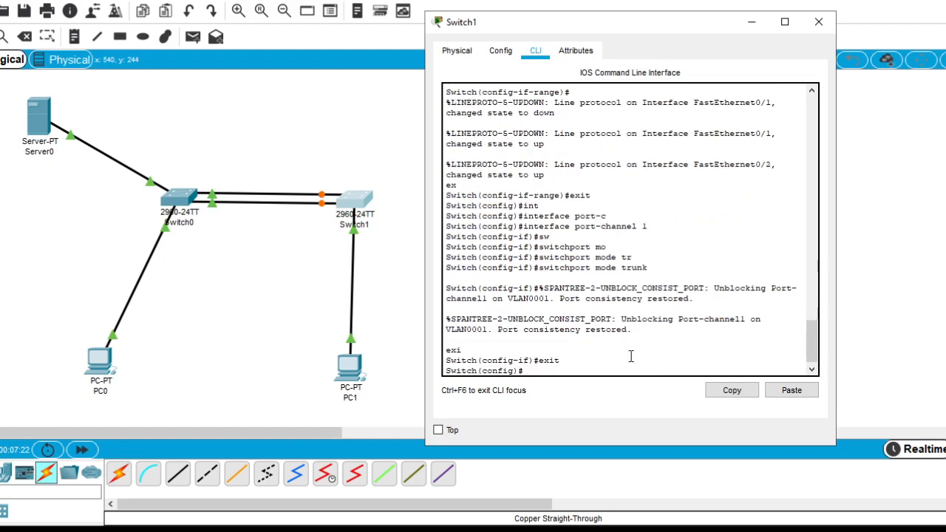
key(Return)
key(Return)
key(Return)
key(Return)
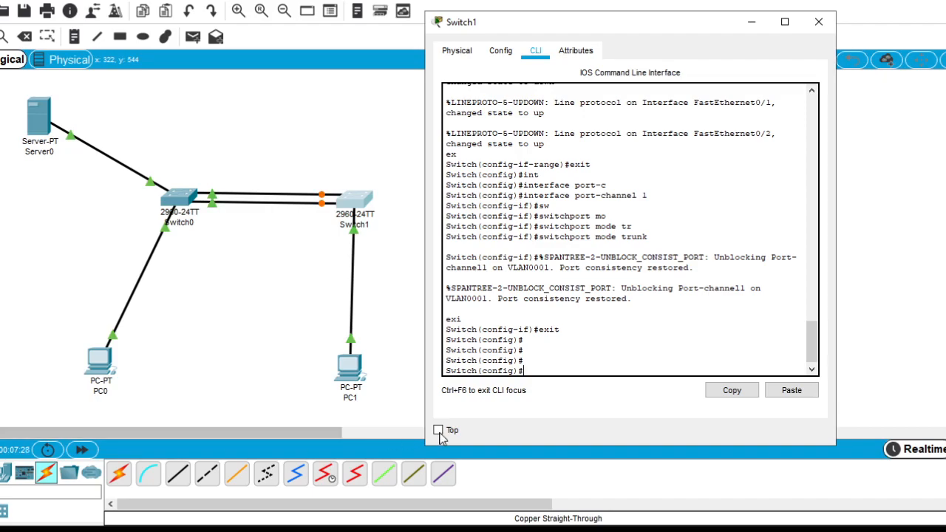
text(exi)
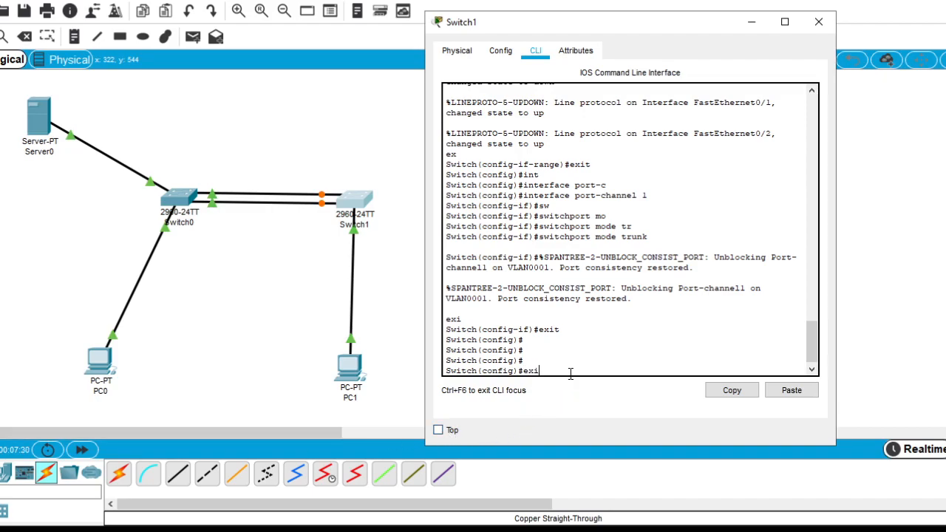
key(Tab)
key(Return)
- Check Switch1's EtherChannel bundle and its port flags with show etherchannel summary
text(sh)
key(Tab)
text(e)
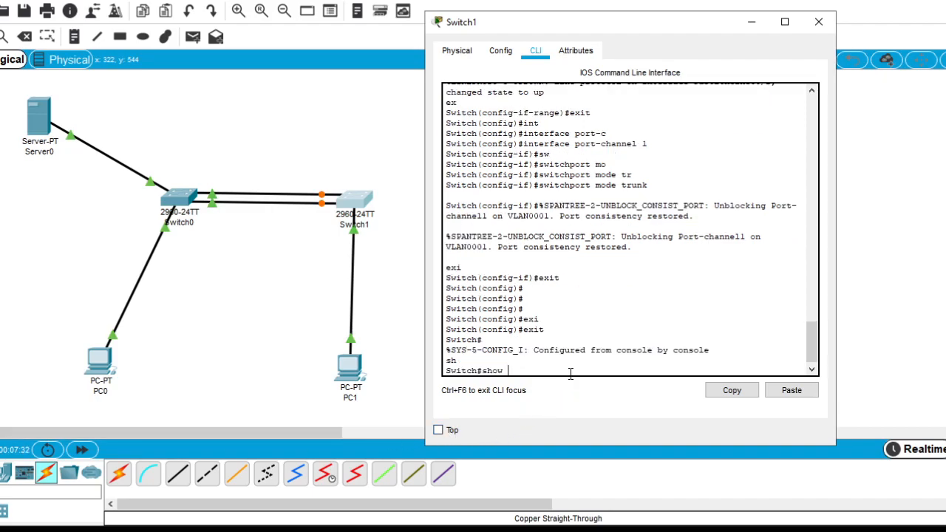
text(th)
key(Tab)
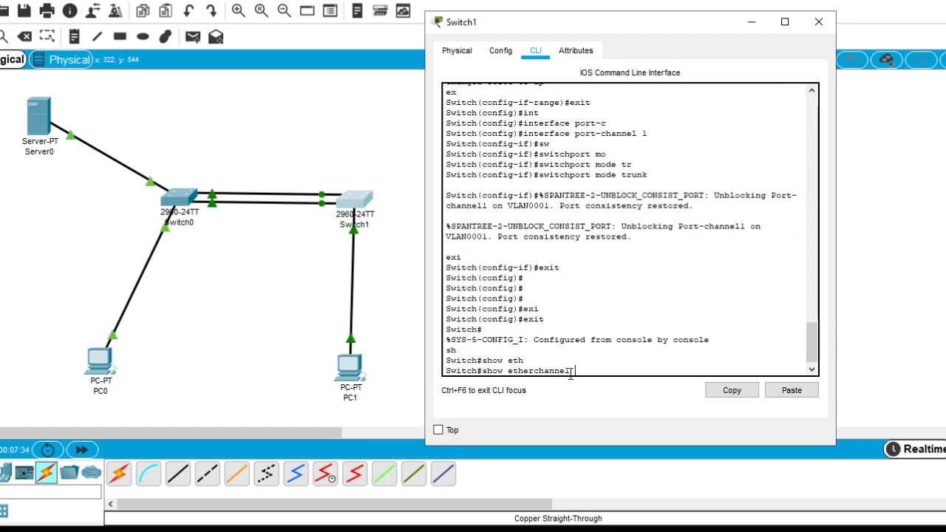
text(sum)
key(Tab)
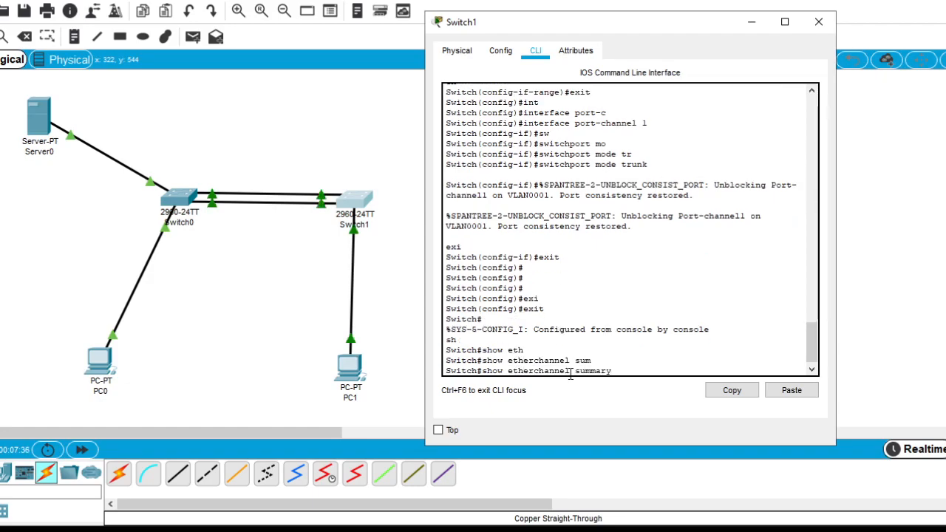
key(Return)
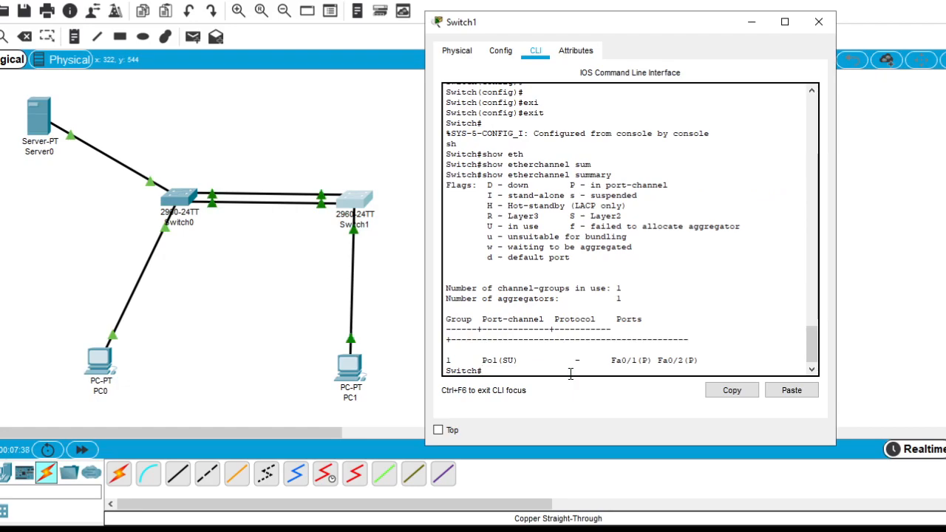
key(Up)
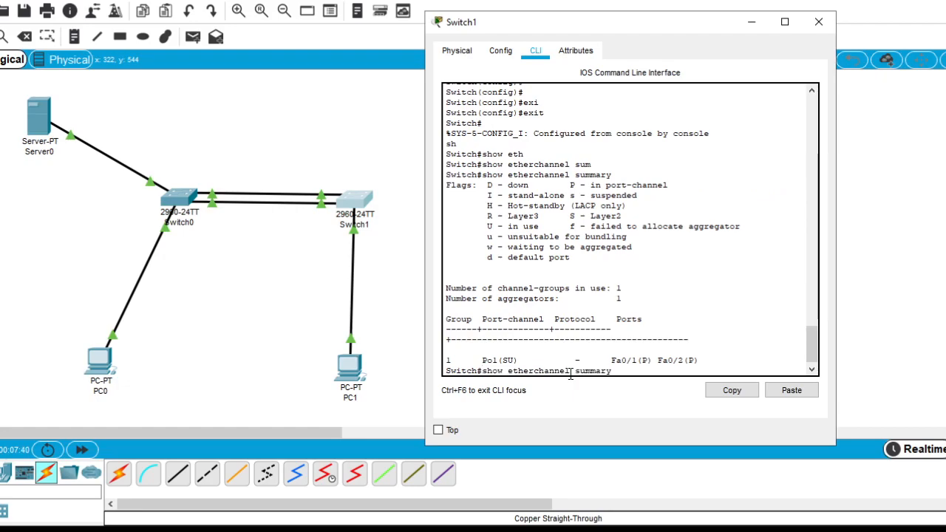
key(Return)
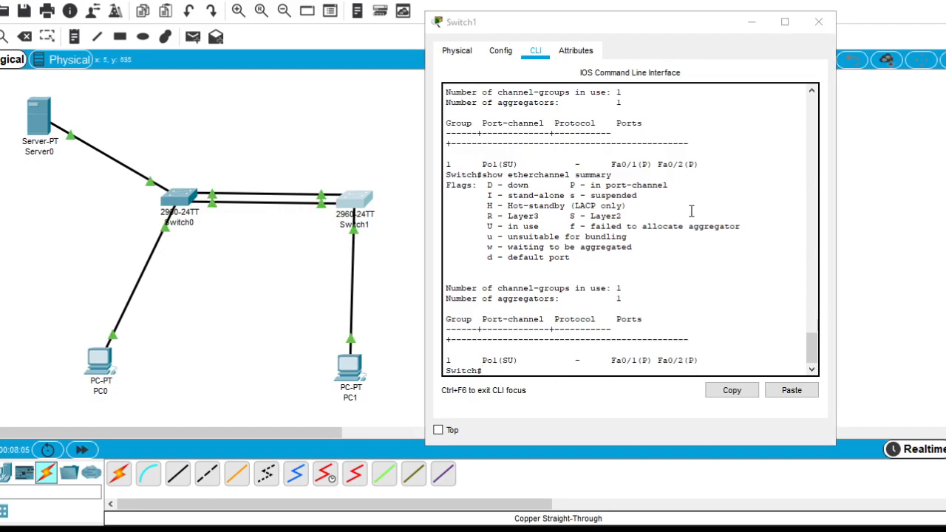
drag(678, 195, 572, 187)
click(574, 187)
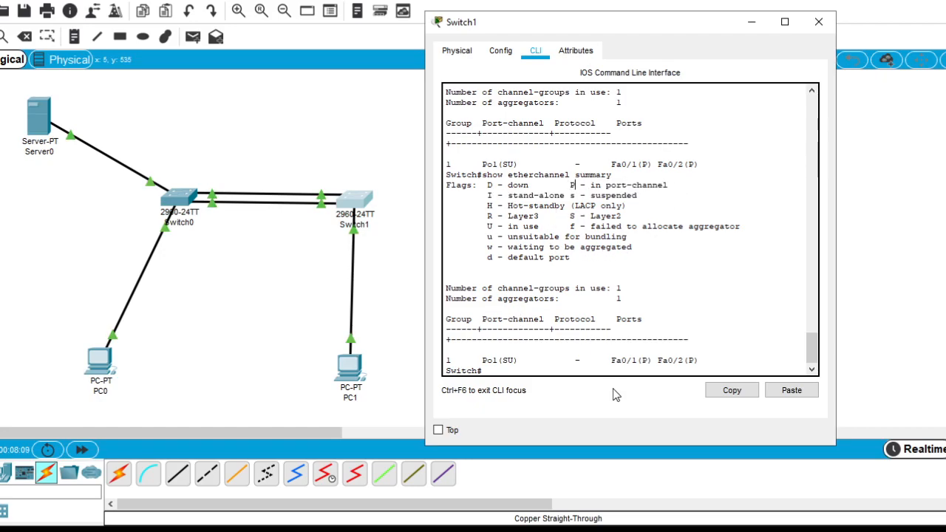
- List the show interfaces options on Switch1 and run show interfaces etherchannel
text(sh)
key(Tab)
text(in)
key(Tab)
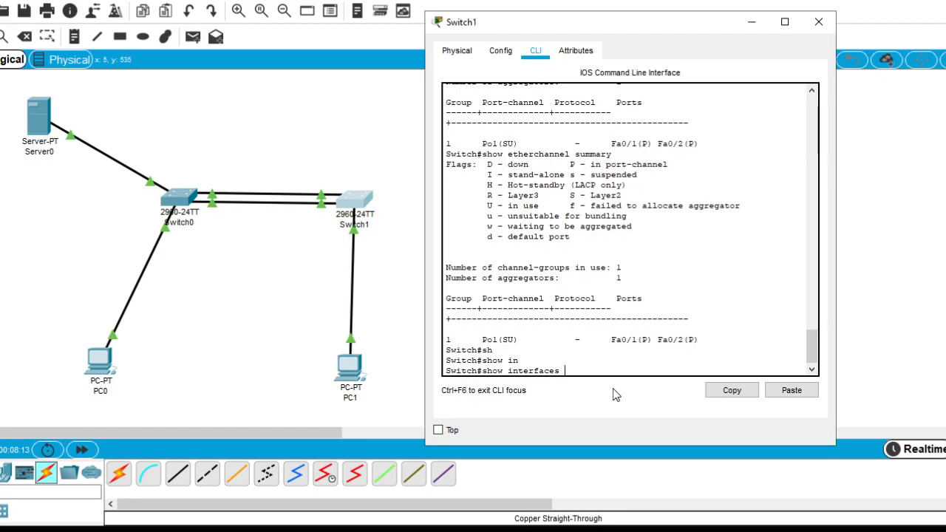
text(?)
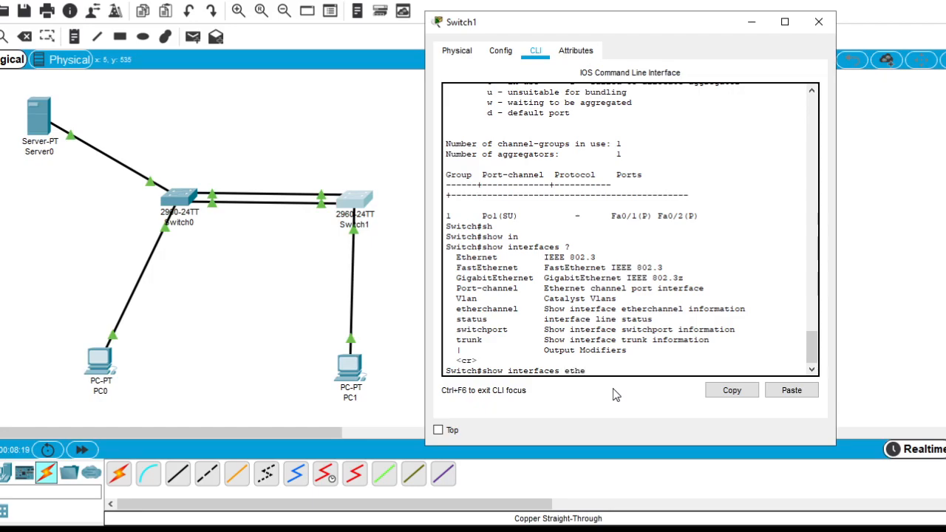
text(ethe)
key(Tab)
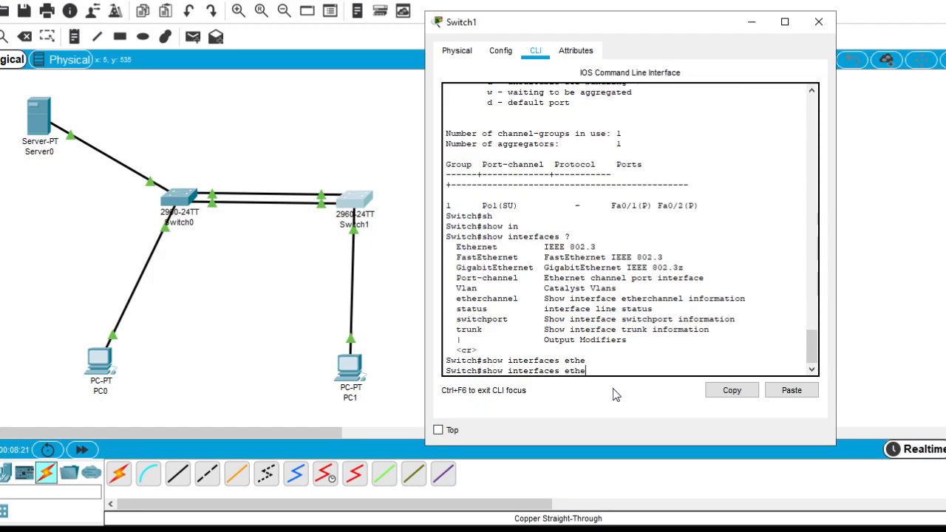
text(rch)
key(Tab)
key(Return)
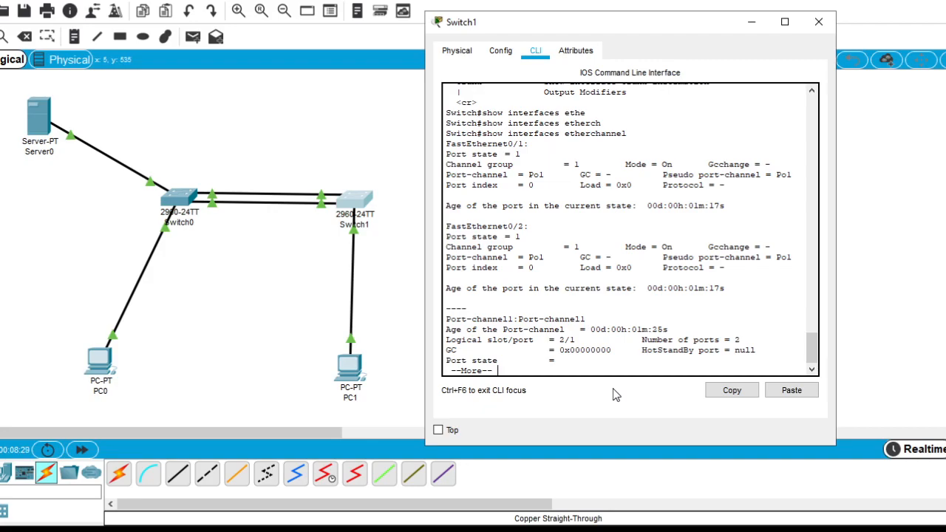
- Page through the rest of Switch1's EtherChannel interface details and close the Switch1 window
key(Return)
key(Return)
key(Return)
key(Return)
key(Return)
key(Return)
key(Return)
key(Return)
key(Return)
key(Return)
key(Return)
key(Return)
key(Return)
key(Return)
key(Return)
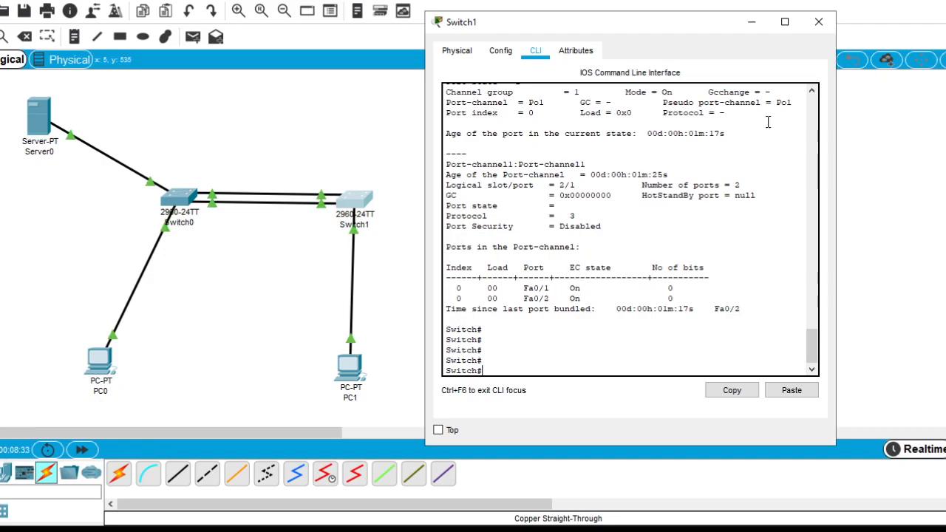
click(819, 21)
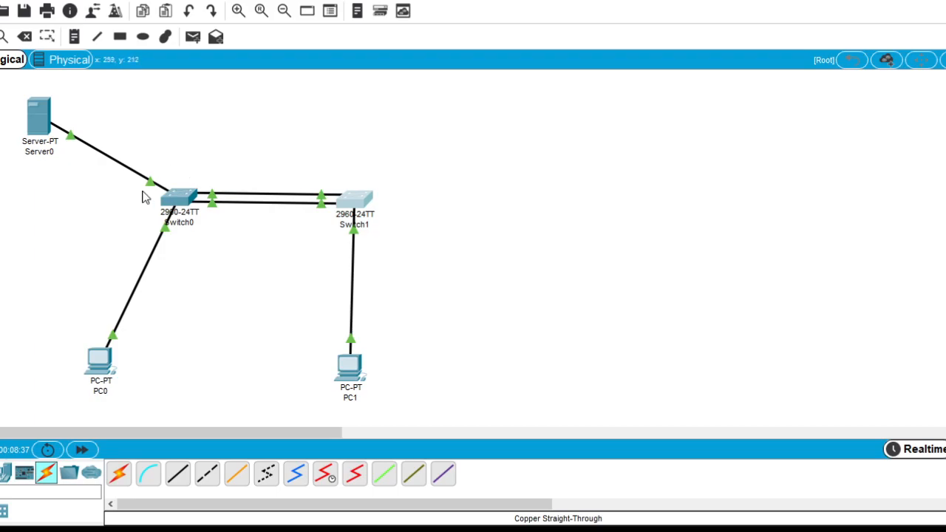
- Switch to Simulation mode and restrict the visible event types to ICMP only
click(945, 492)
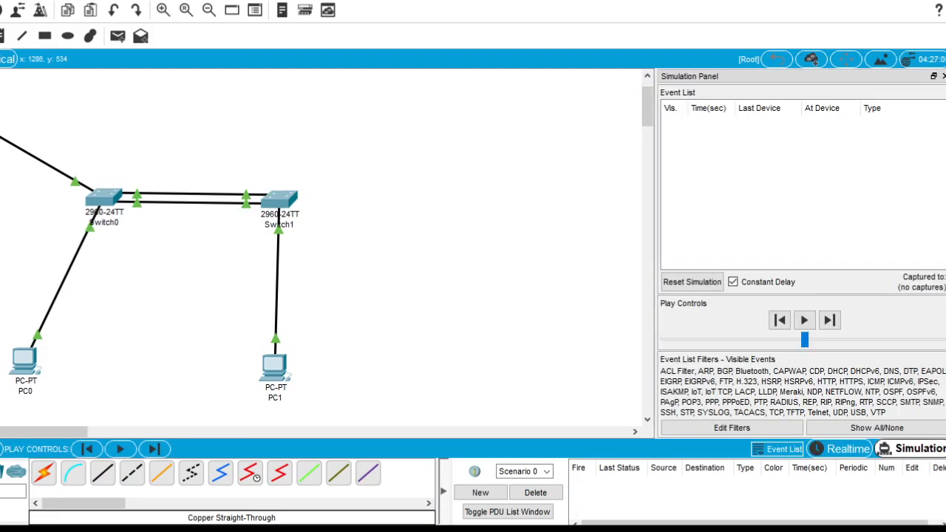
click(759, 429)
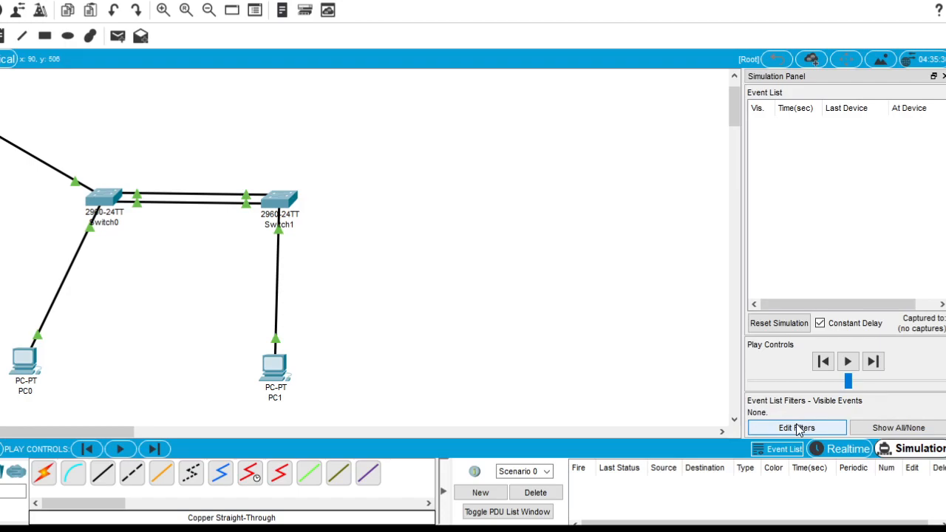
click(795, 429)
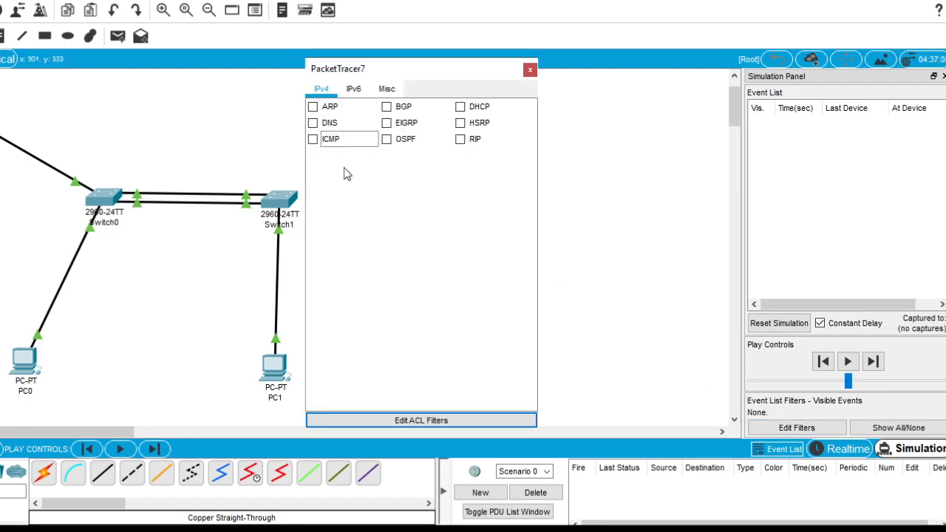
click(313, 140)
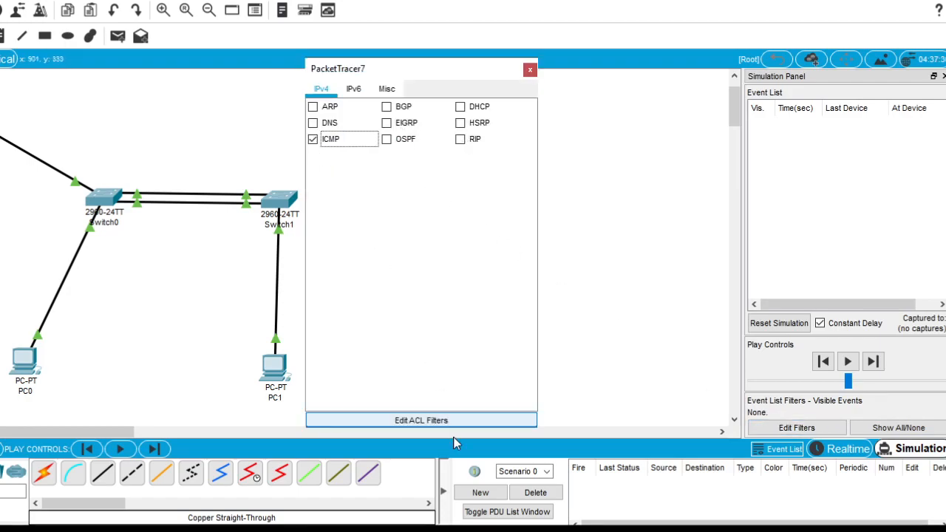
click(530, 69)
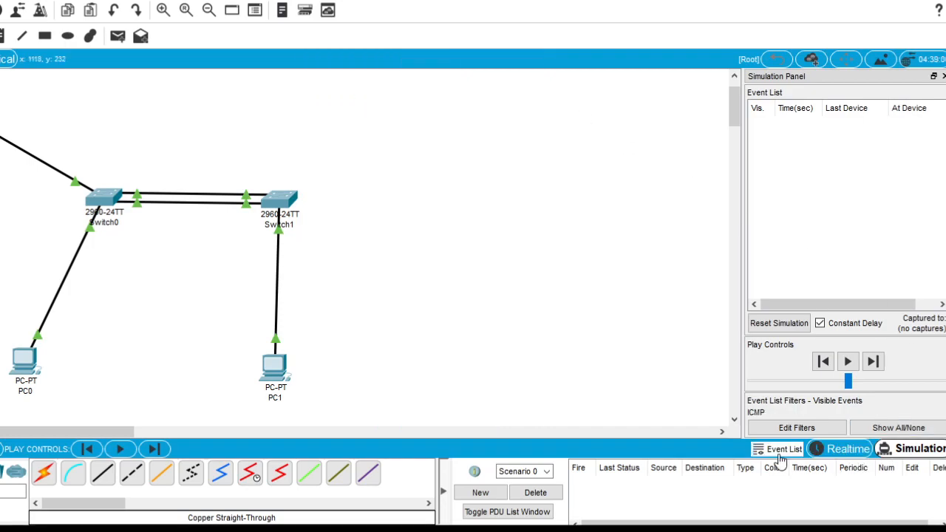
- Return to Realtime mode and look up PC1's IPv4 address in its IP configuration
click(848, 449)
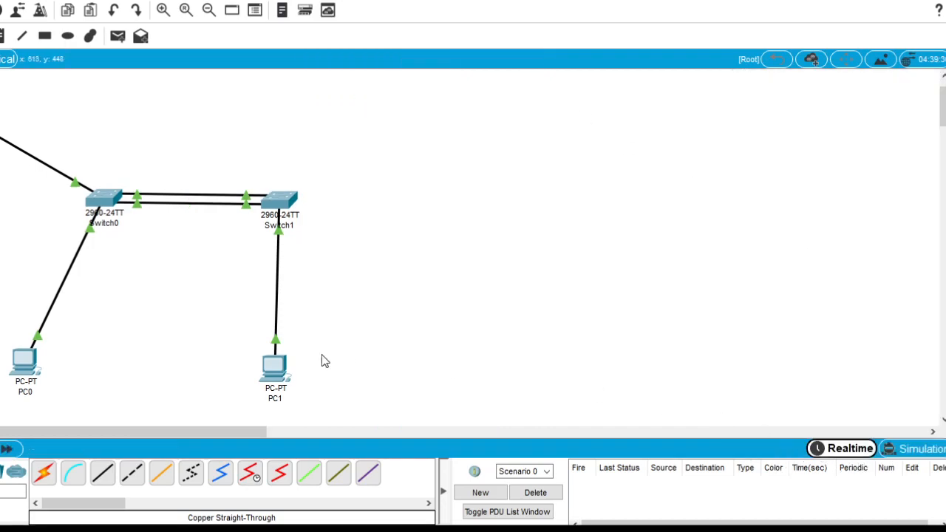
click(273, 370)
click(187, 79)
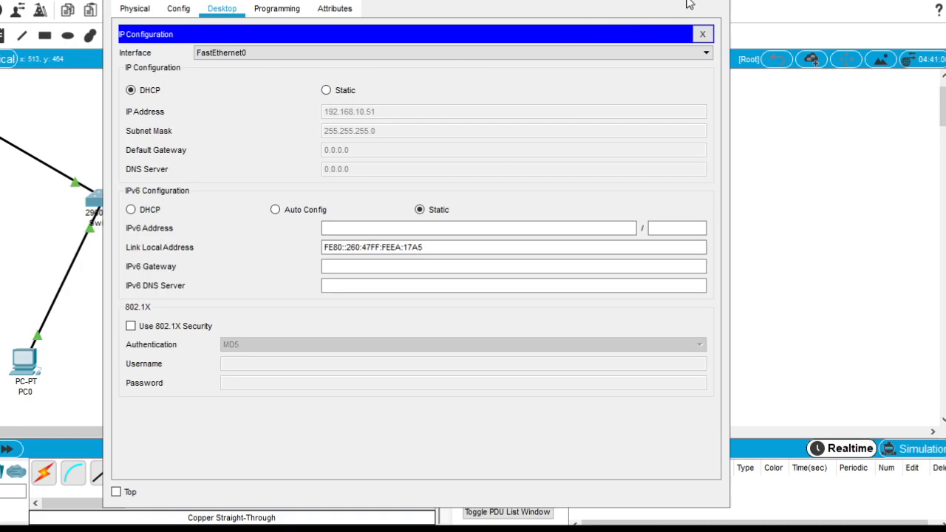
click(714, 0)
- From PC0's Command Prompt, start a 100-packet ping to PC1 with ping 192.168.10.51 -n 100
click(25, 361)
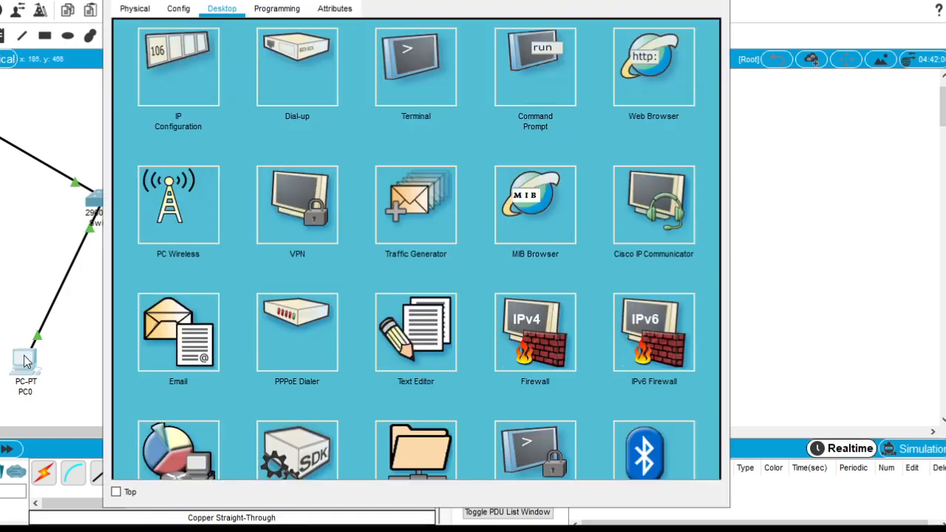
drag(342, 0, 605, 9)
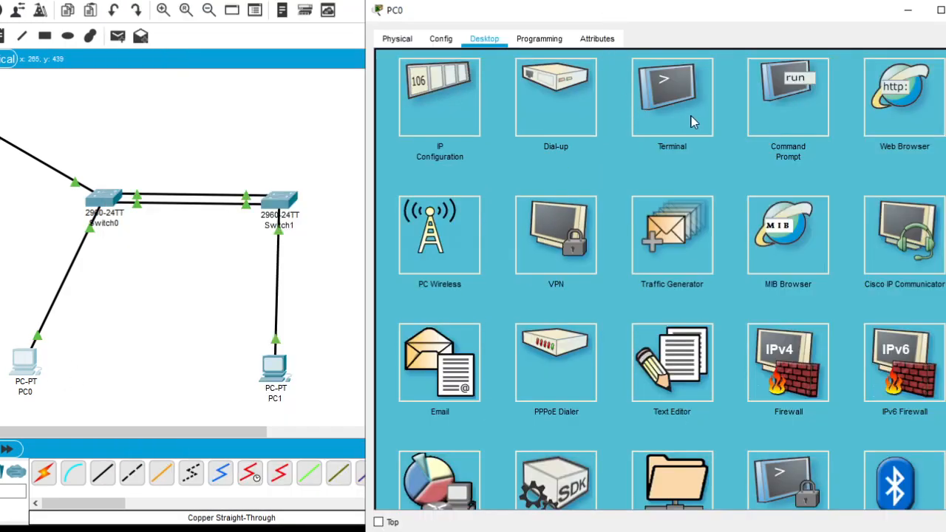
click(788, 96)
text(p)
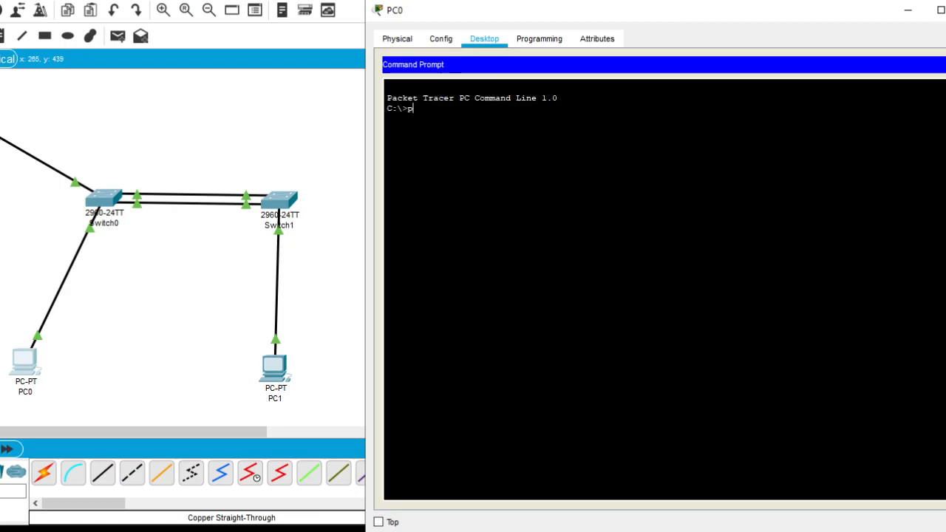
text(ing 192.168.10.)
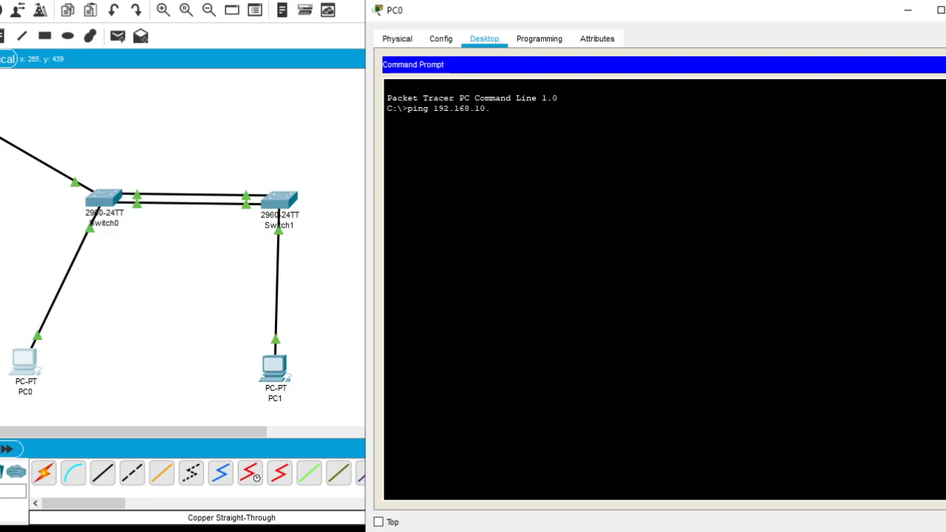
text(51 -n 100)
key(Return)
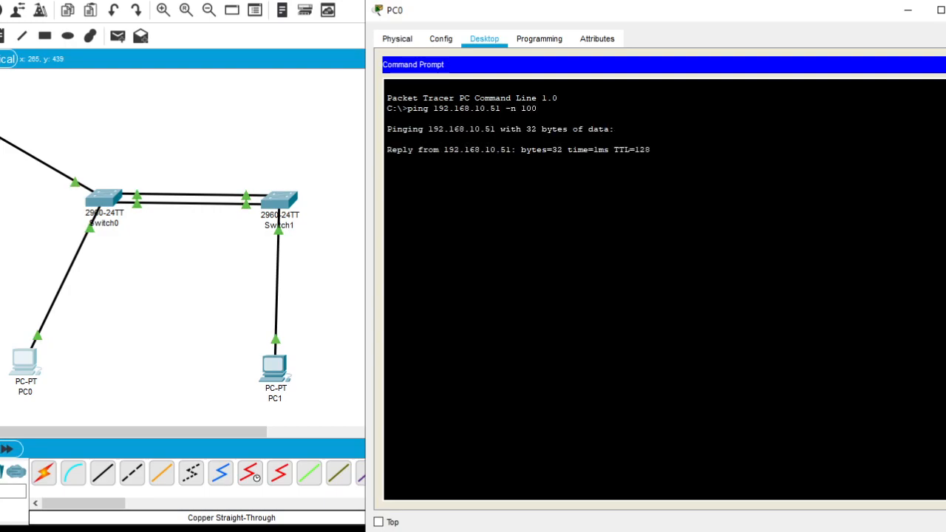
- Switch to Simulation mode, make all event types visible and run the simulation
click(318, 284)
click(928, 457)
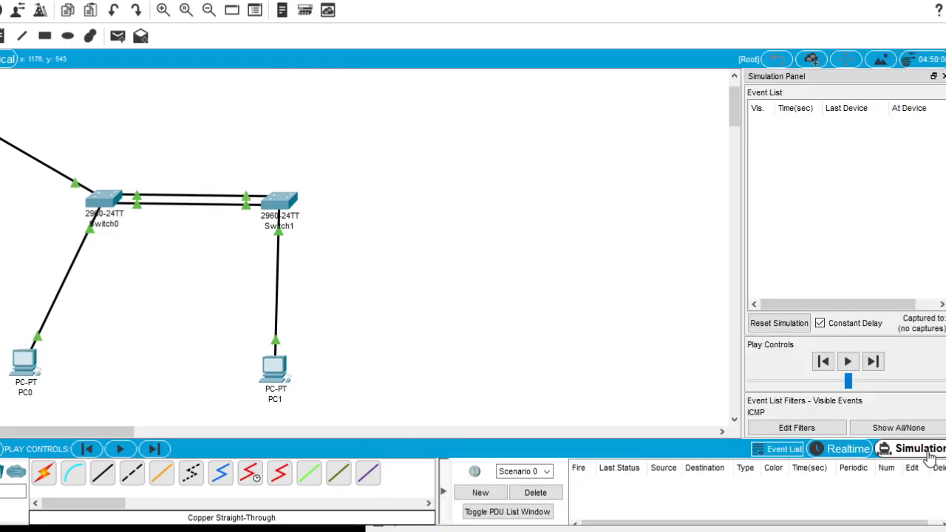
click(879, 435)
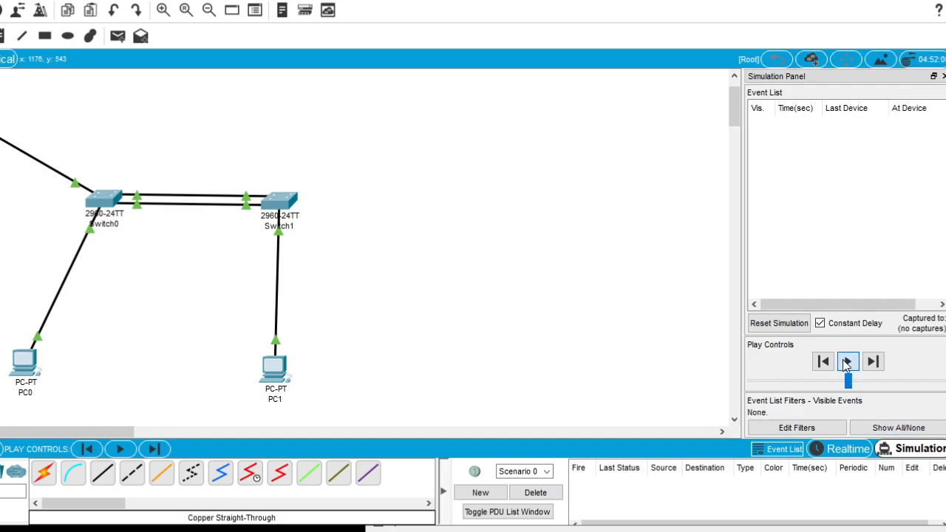
click(847, 362)
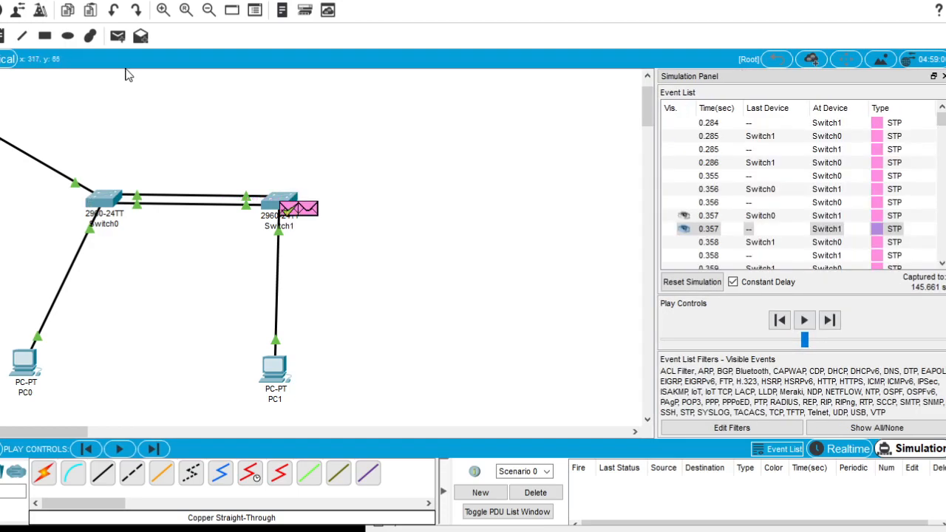
- Send a simple PDU from PC0 to PC1, play its path across the switches and close the simulation panel
click(118, 36)
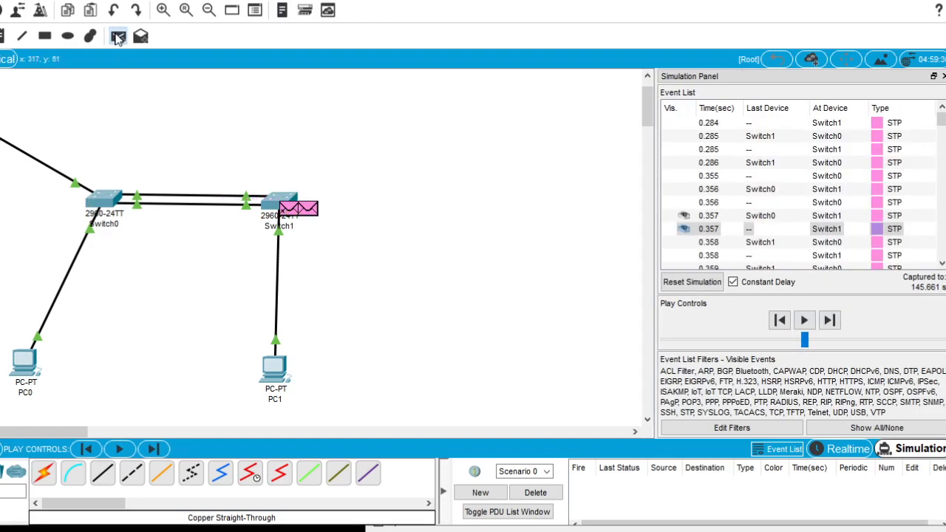
click(26, 364)
click(805, 321)
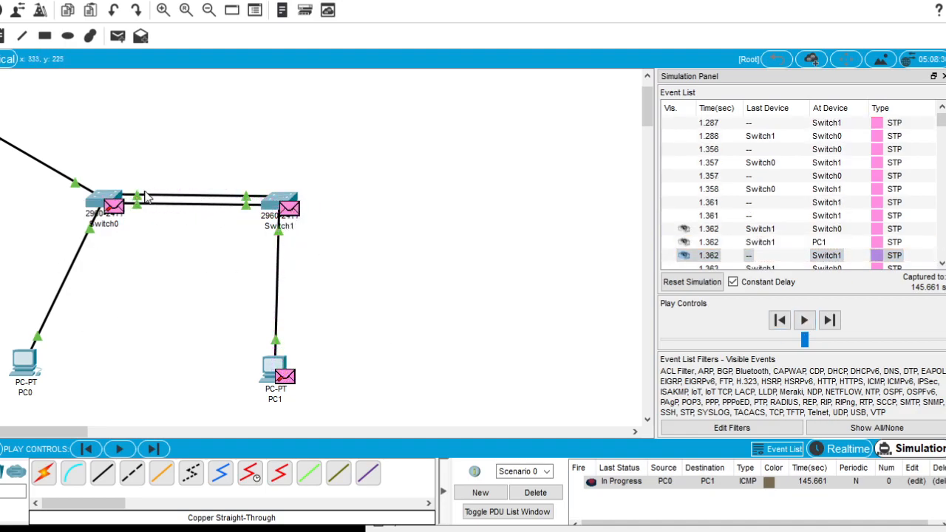
click(804, 320)
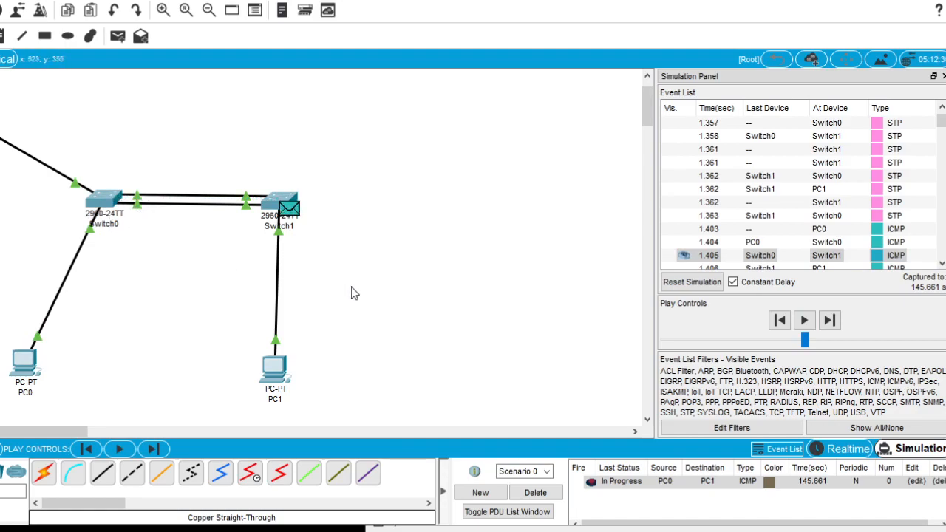
click(943, 77)
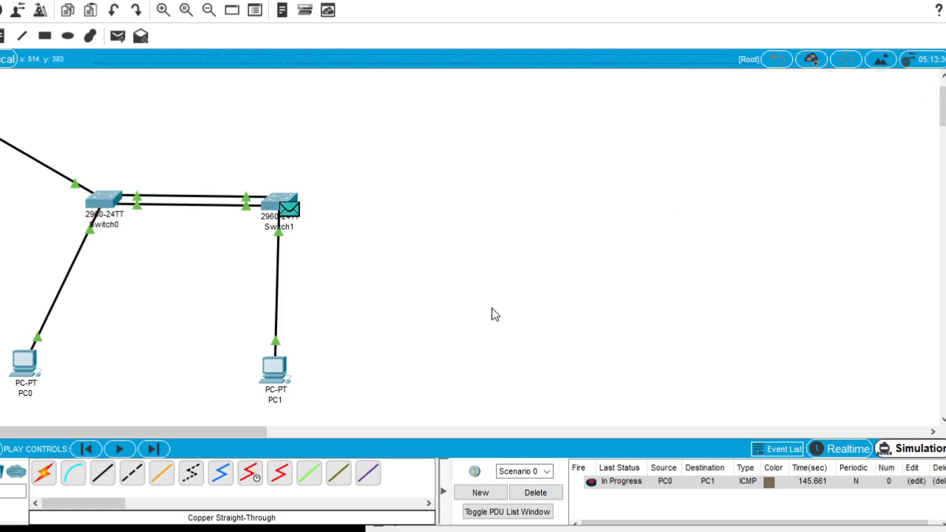